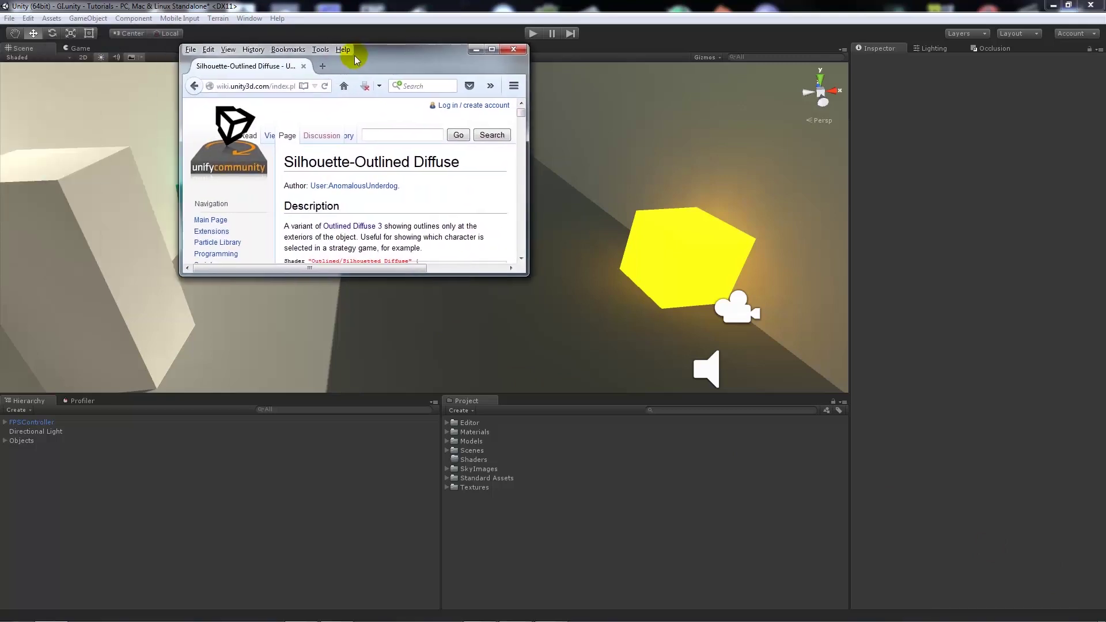
# - Move the Silhouette-Outlined Diffuse wiki page window over the scene and maximize it
pyautogui.moveTo(354, 55); pyautogui.dragTo(390, 71)
pyautogui.doubleClick(389, 71)
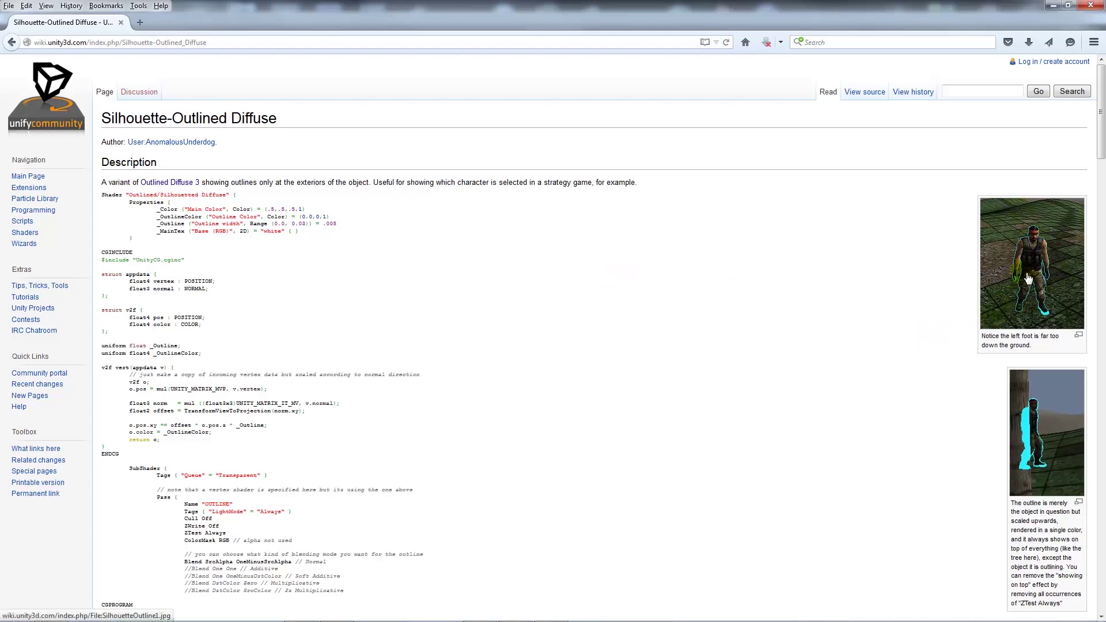
pyautogui.middleClick(867, 292)
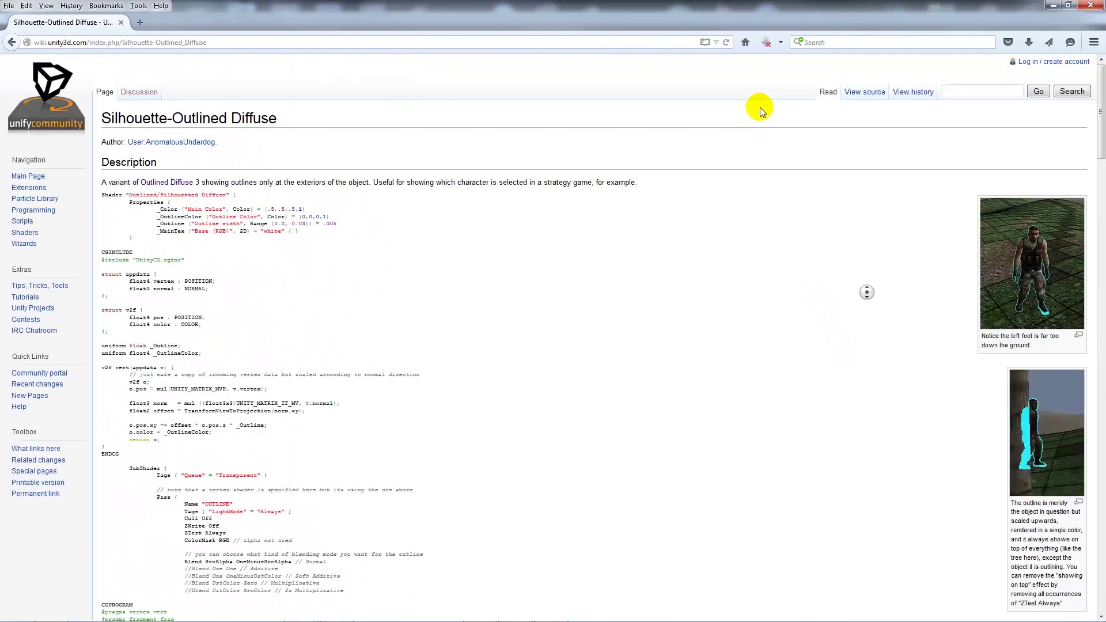
pyautogui.click(1028, 272)
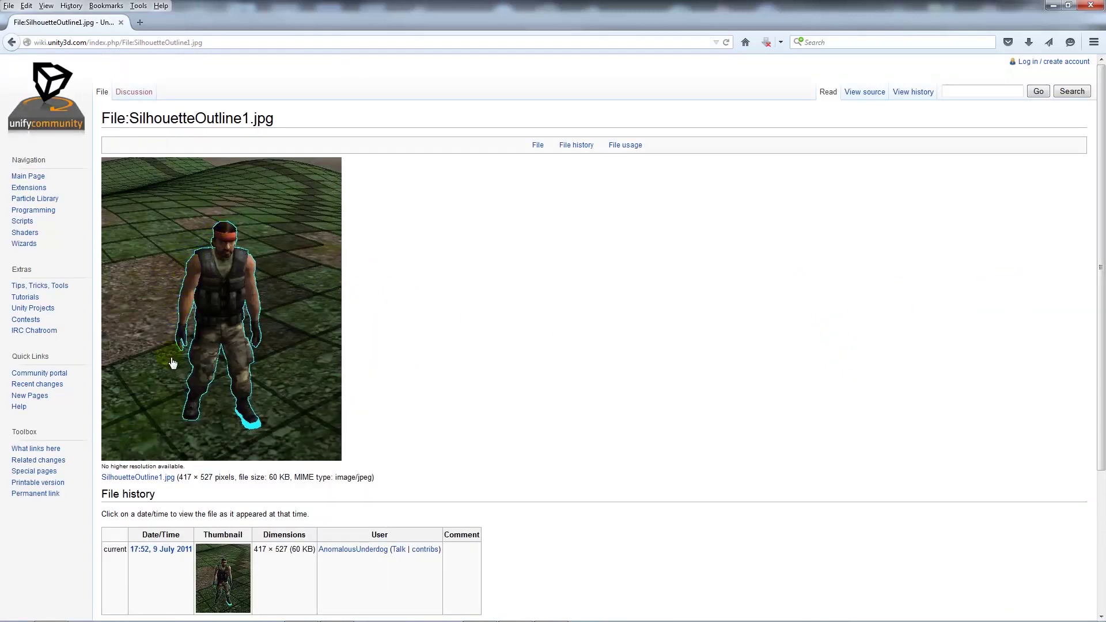
pyautogui.click(12, 42)
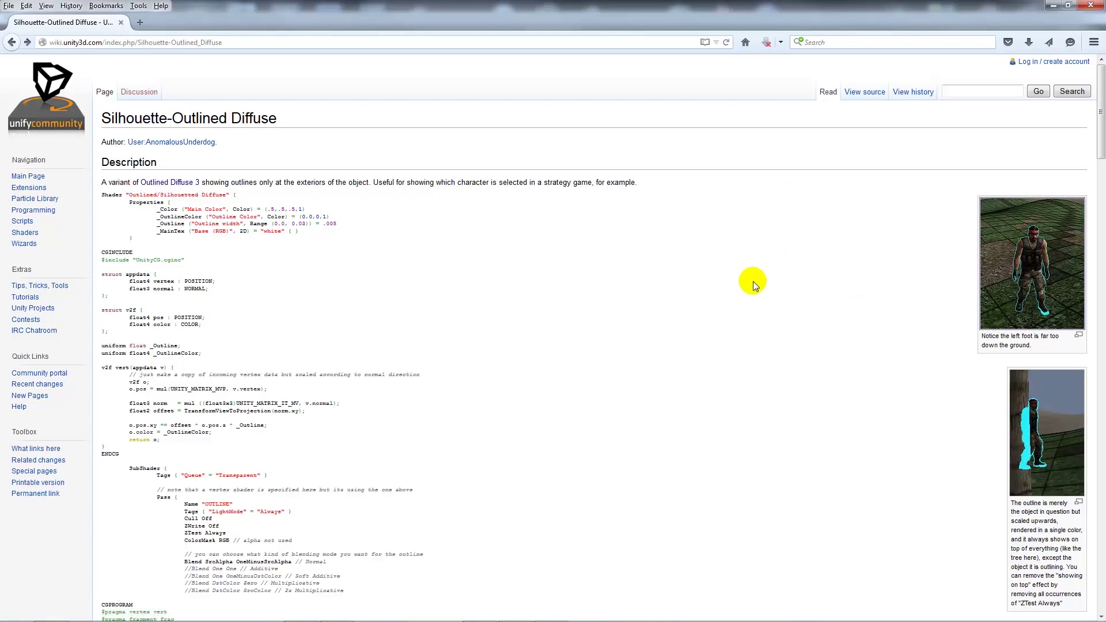
pyautogui.middleClick(647, 227)
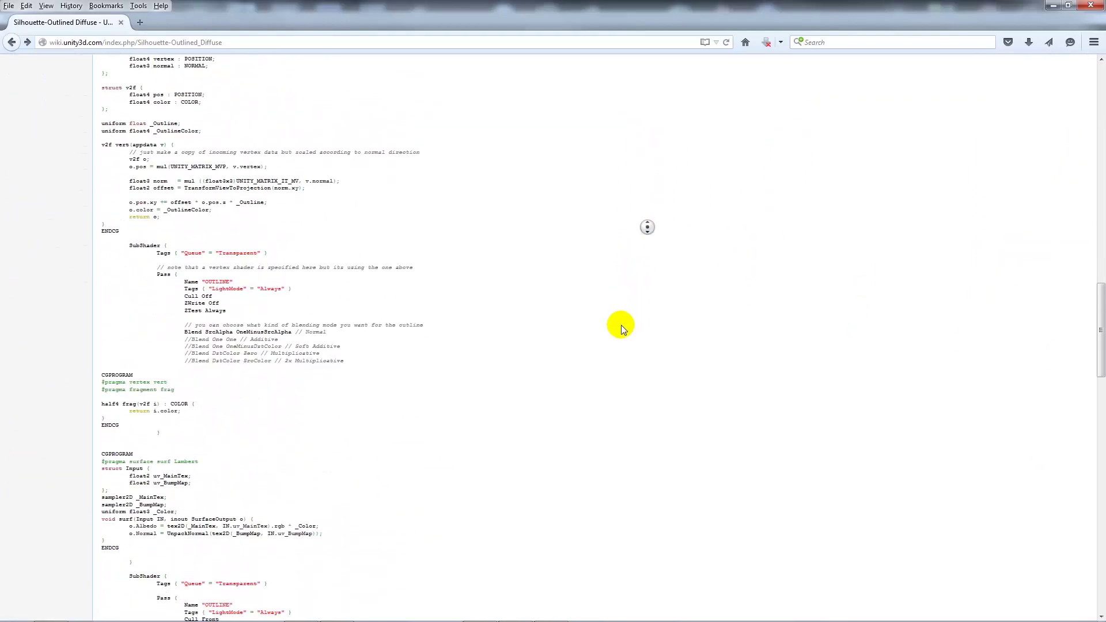
pyautogui.click(453, 182)
pyautogui.middleClick(328, 289)
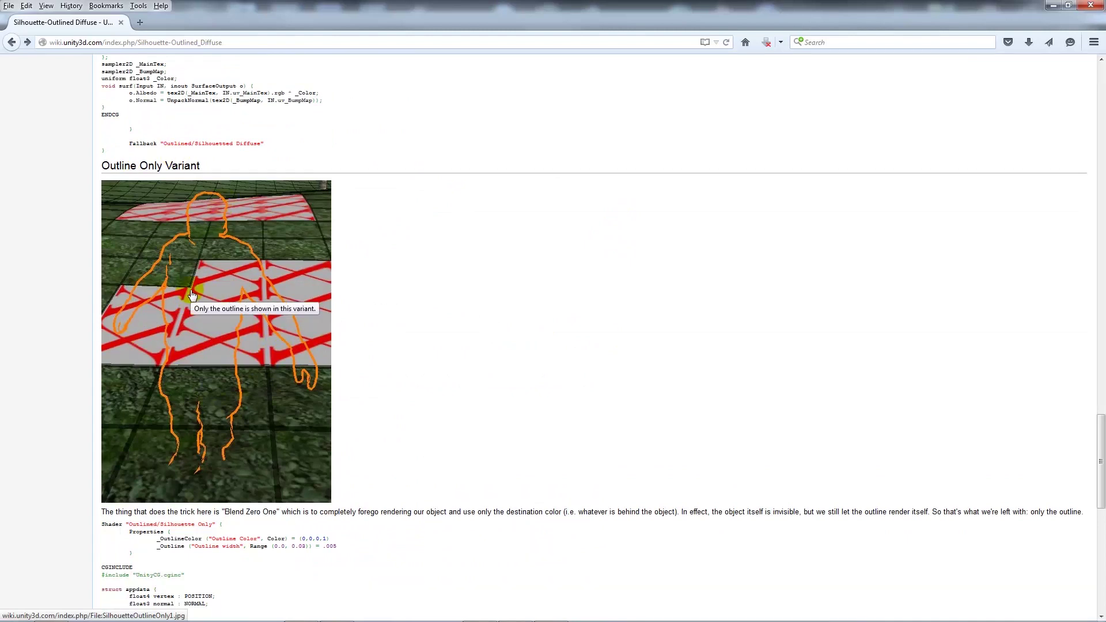
pyautogui.middleClick(75, 215)
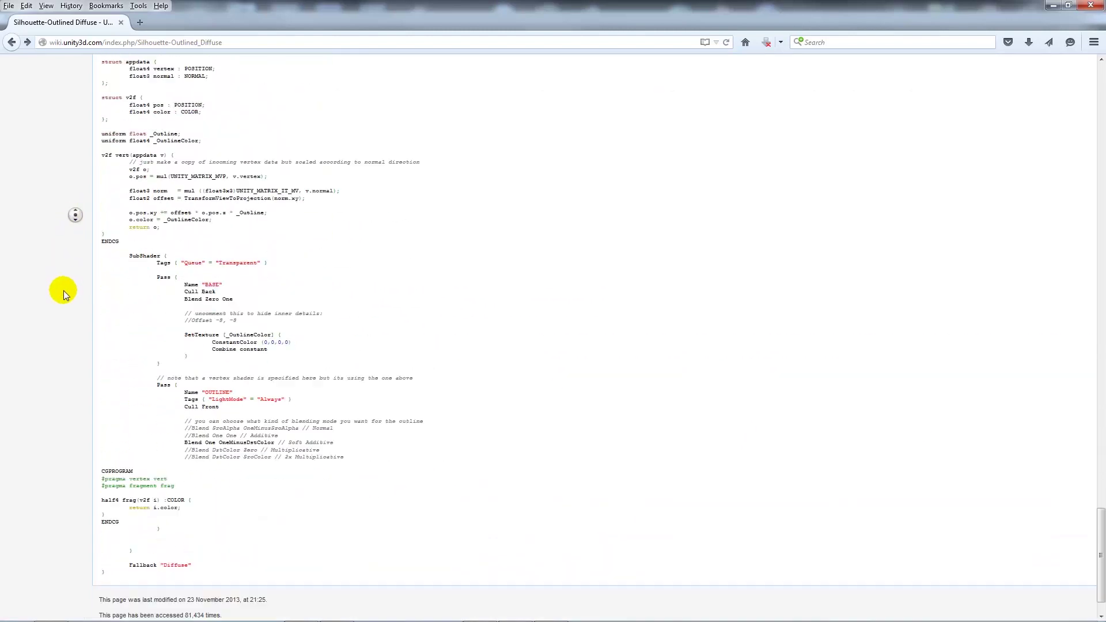
pyautogui.scroll(15, 75, 215)
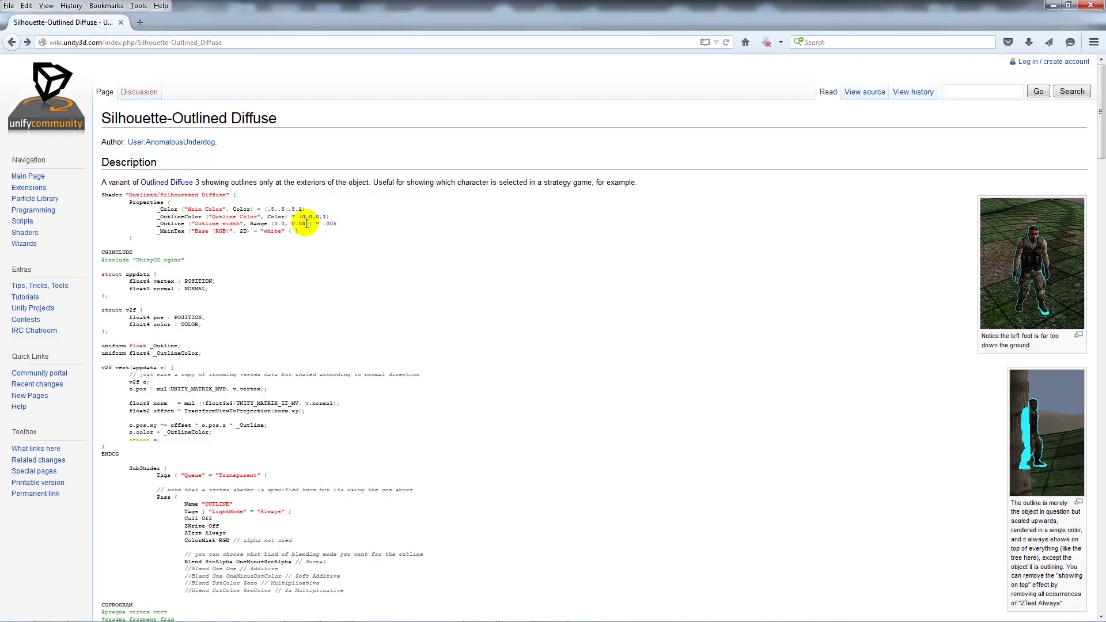
pyautogui.middleClick(349, 215)
pyautogui.scroll(-8, 343, 262)
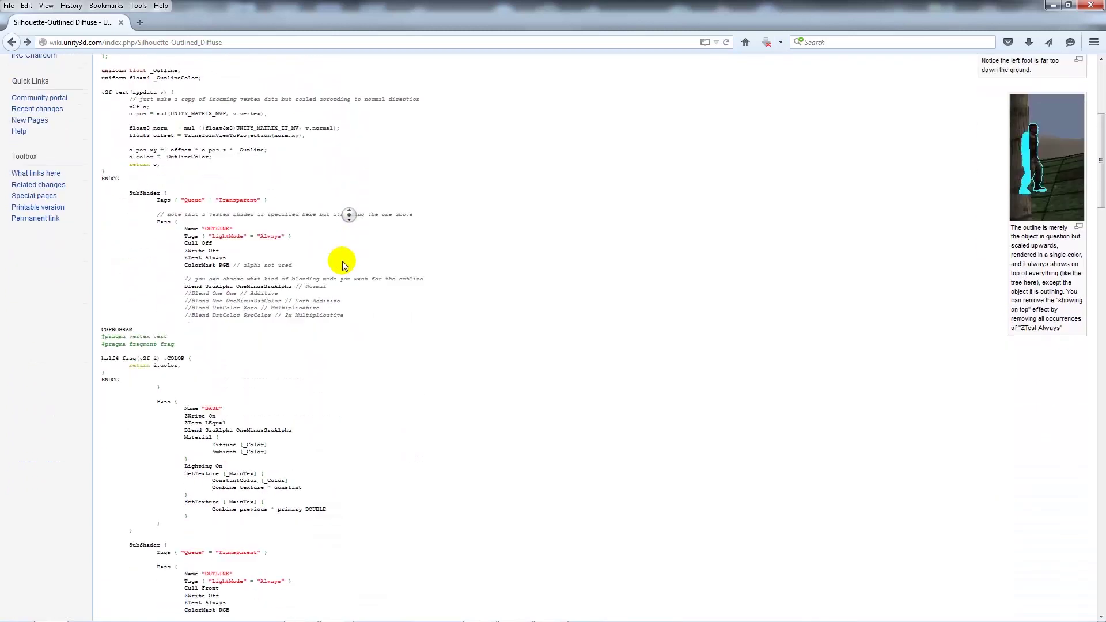
pyautogui.scroll(-4, 334, 242)
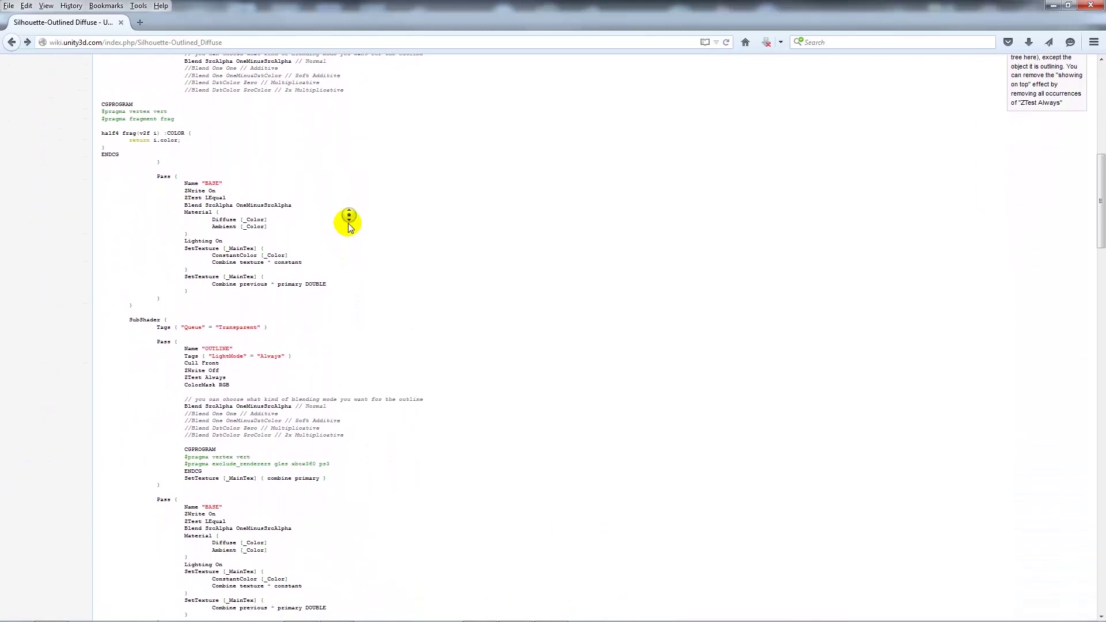
pyautogui.scroll(-5, 318, 265)
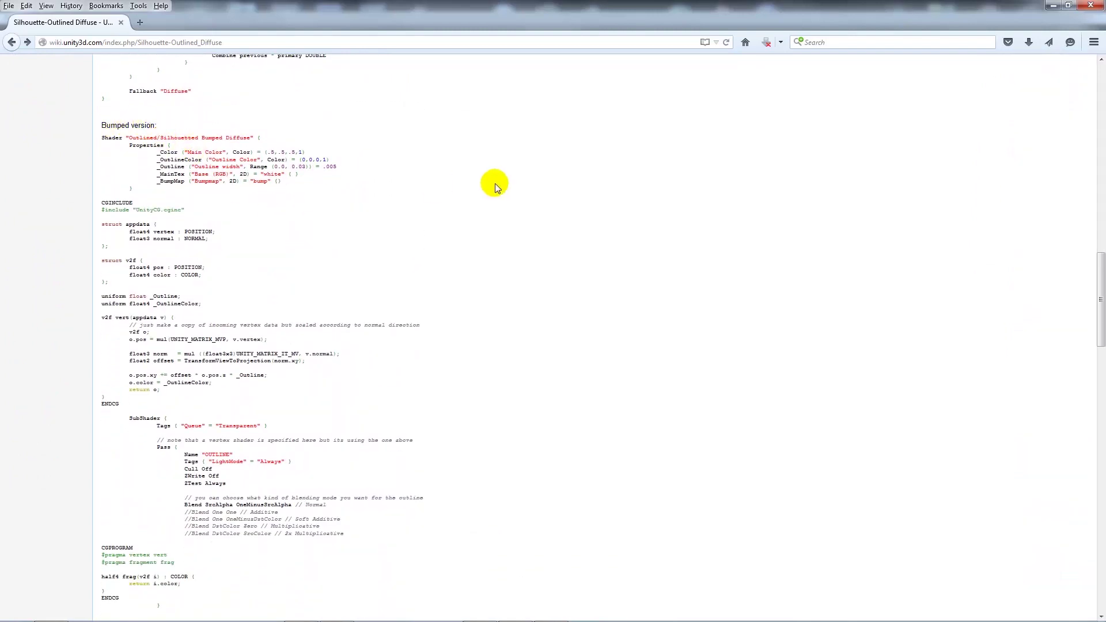
pyautogui.middleClick(469, 167)
pyautogui.scroll(-8, 441, 253)
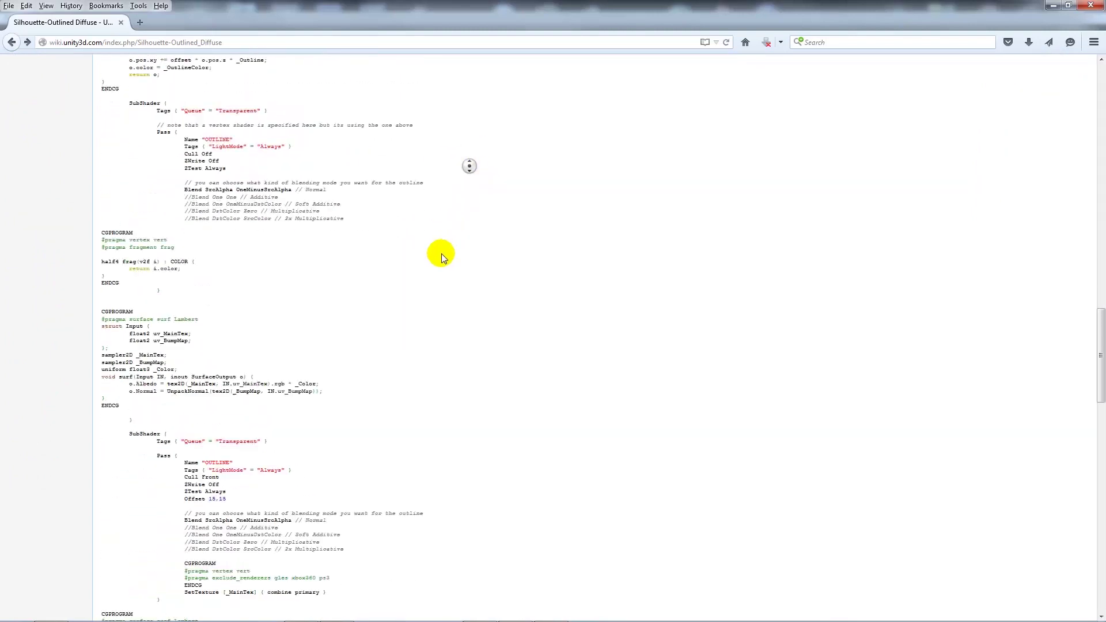
pyautogui.scroll(-4, 442, 243)
pyautogui.scroll(3, 437, 144)
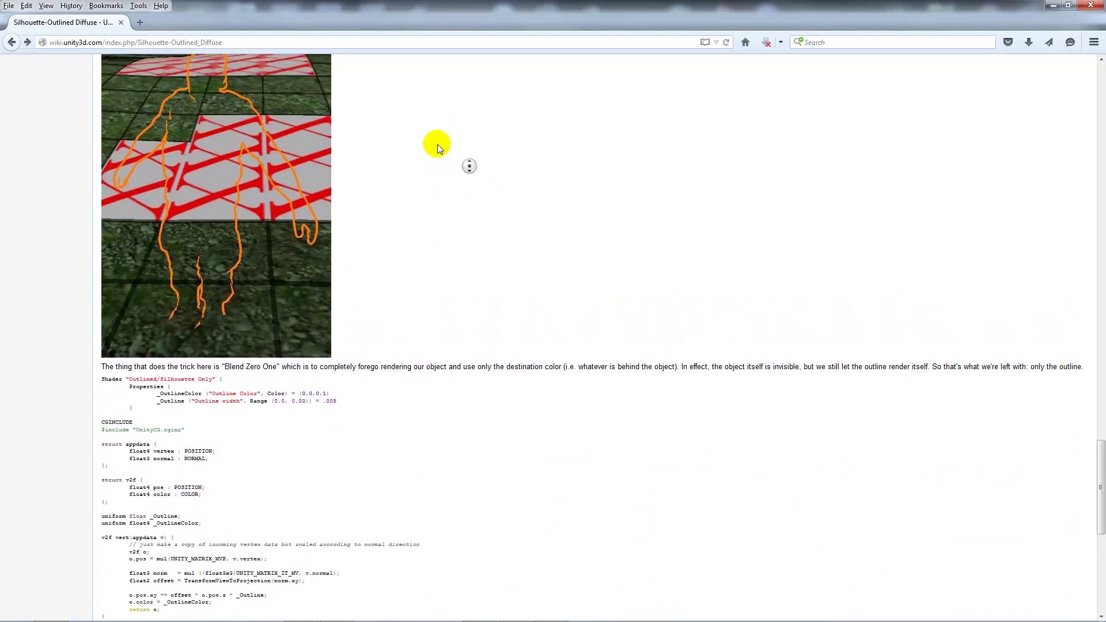
pyautogui.middleClick(240, 103)
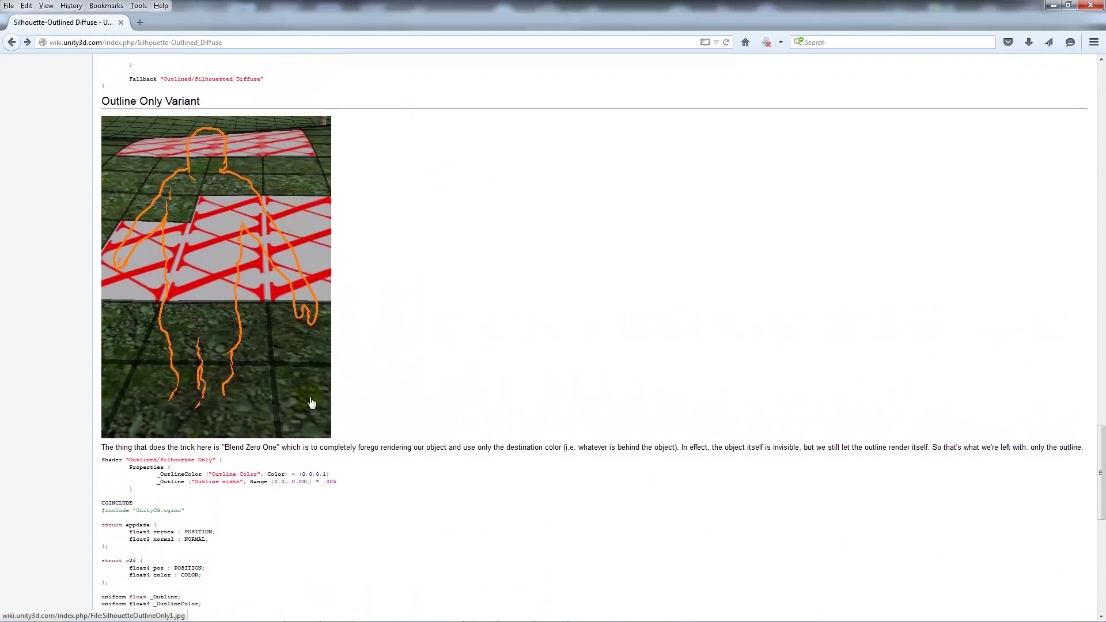
pyautogui.middleClick(514, 362)
pyautogui.scroll(15, 482, 135)
pyautogui.middleClick(481, 104)
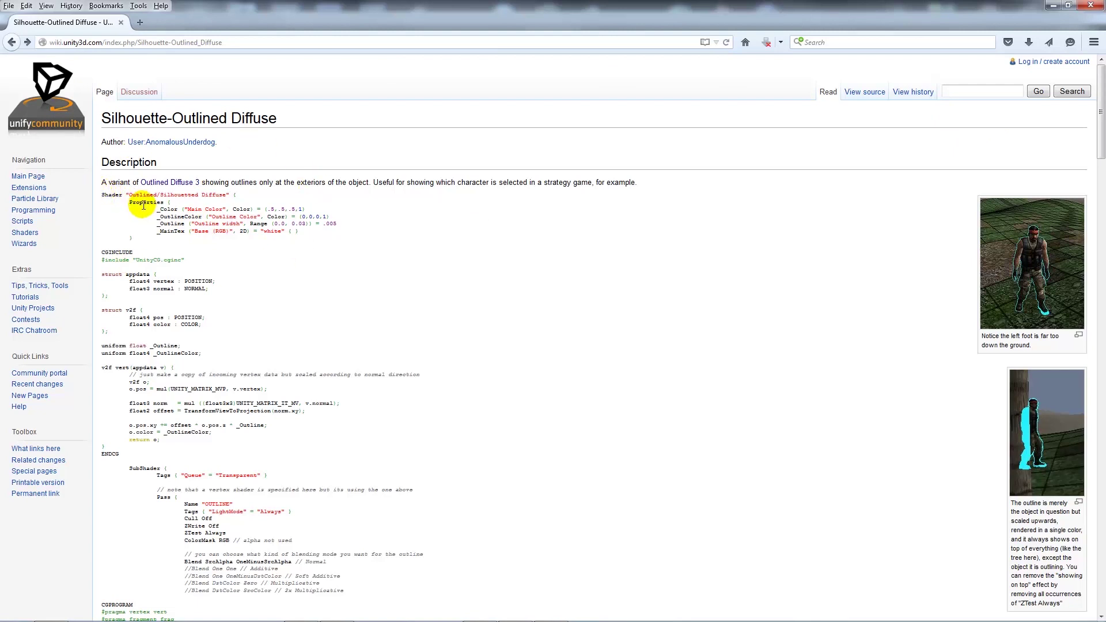
# - Select the first shader listing from its Shader line down past Fallback "Diffuse" and the closing brace
pyautogui.moveTo(102, 195); pyautogui.dragTo(134, 194)
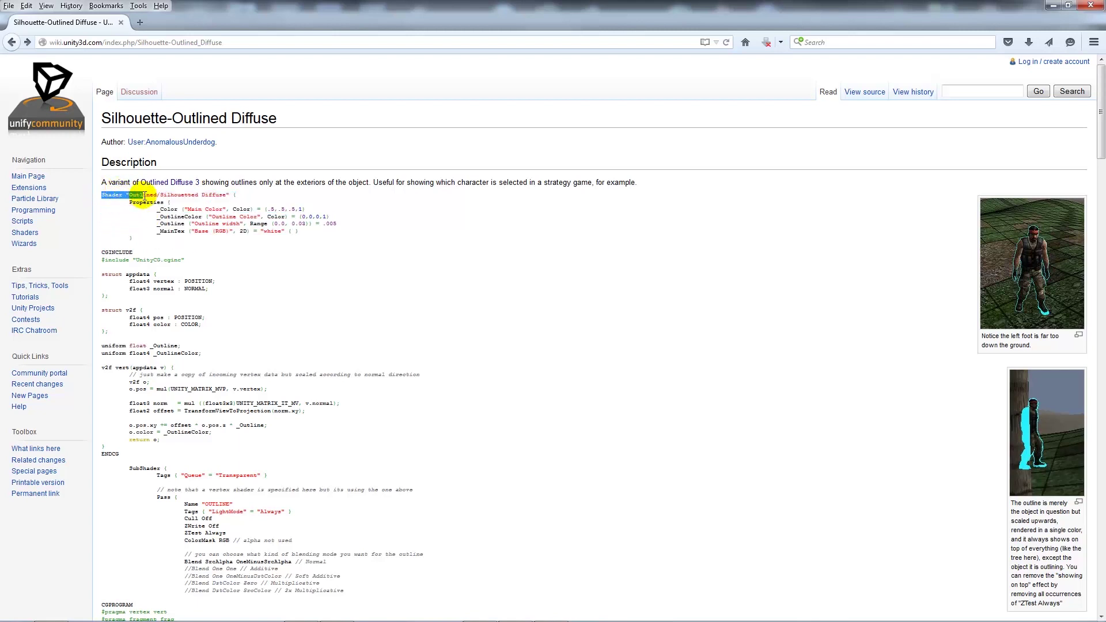
pyautogui.click(145, 196)
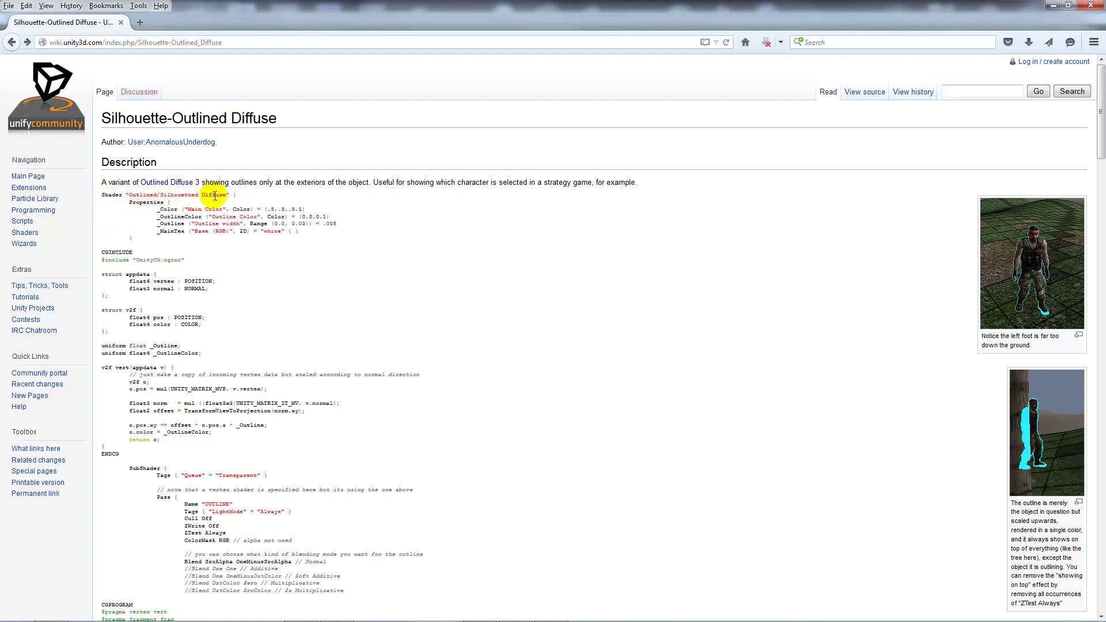
pyautogui.moveTo(99, 198); pyautogui.dragTo(138, 370)
pyautogui.scroll(-8, 309, 461)
pyautogui.scroll(-3, 313, 313)
pyautogui.scroll(-2, 307, 314)
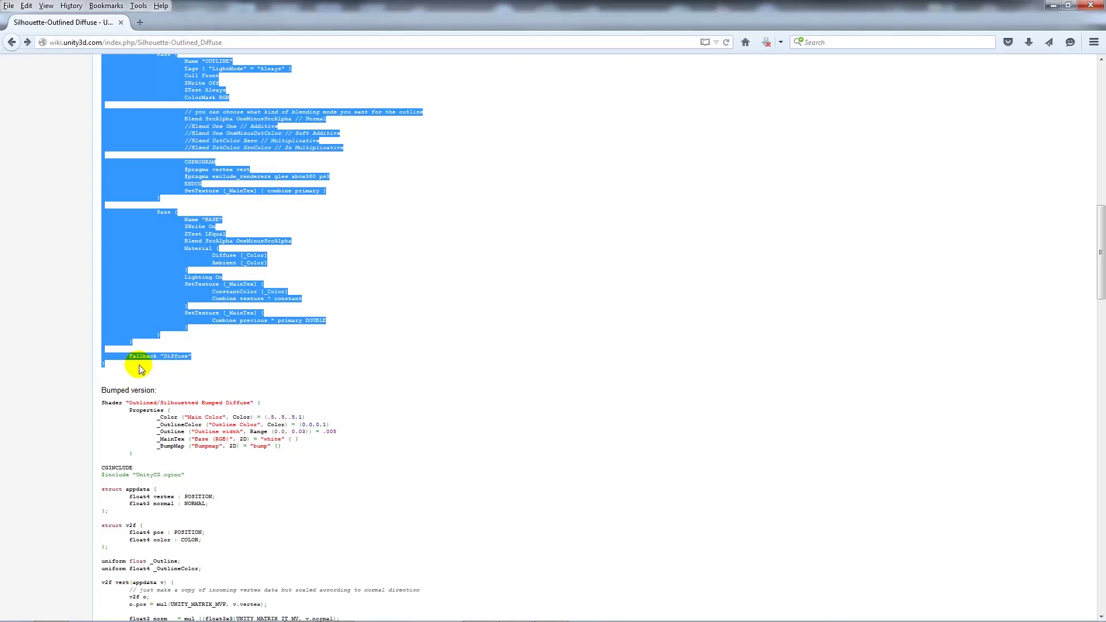
# - Back in Unity, create a new shader asset inside the Shaders folder
pyautogui.moveTo(532, 596)
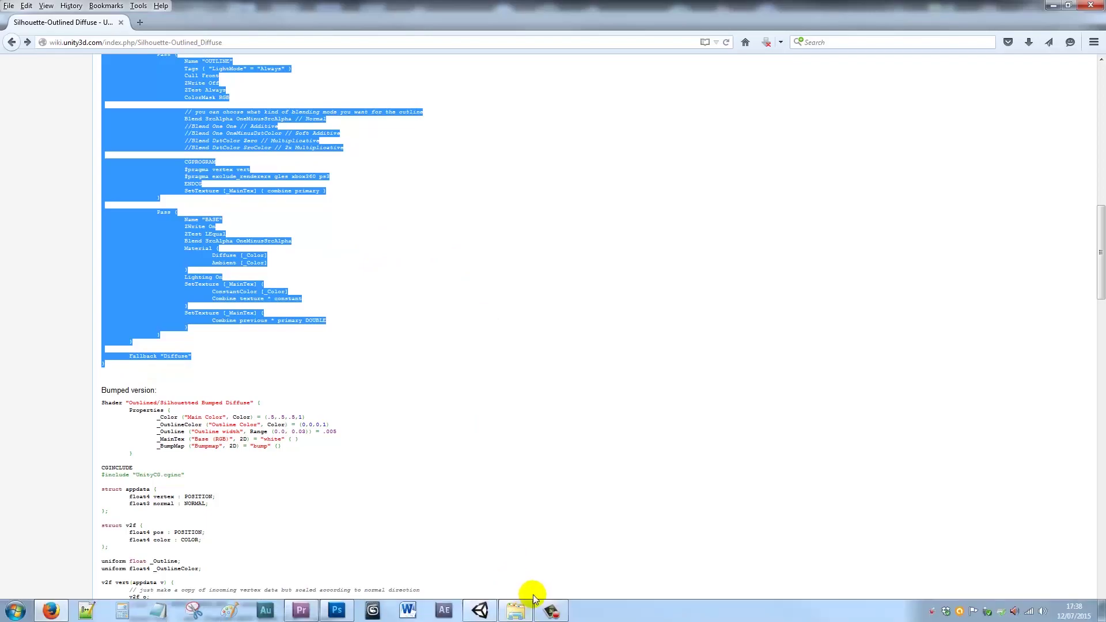
pyautogui.click(479, 609)
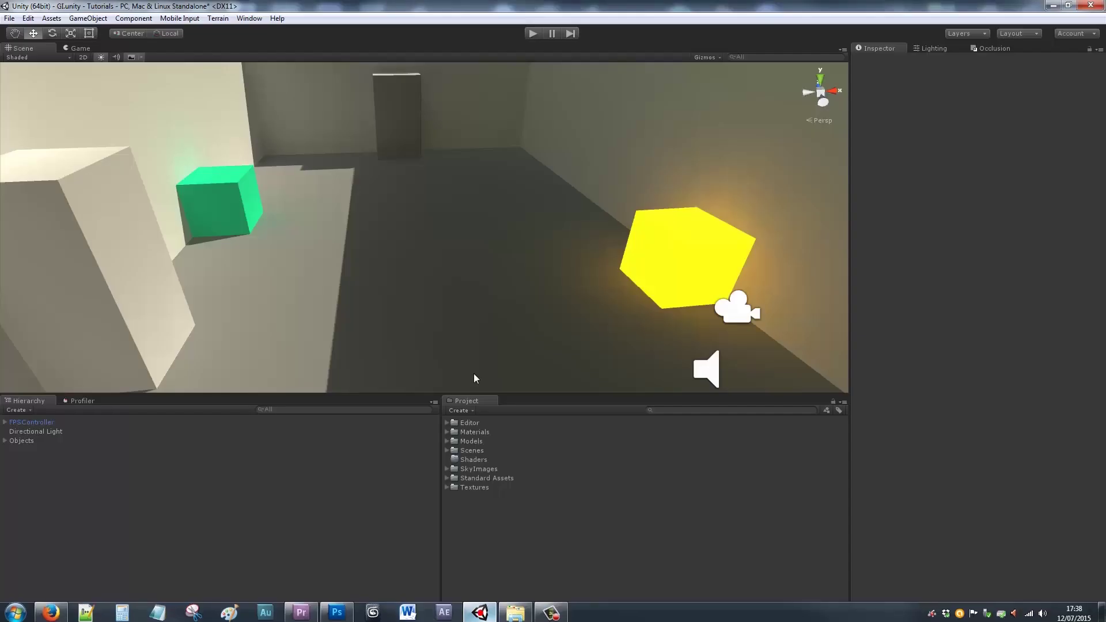
pyautogui.rightClick(476, 460)
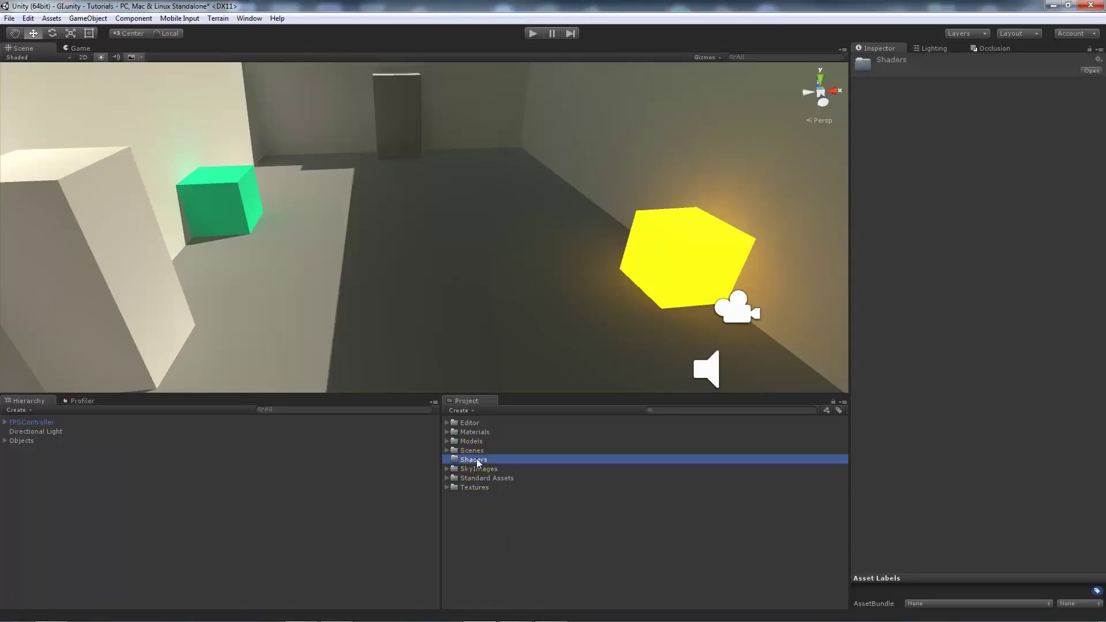
pyautogui.moveTo(565, 263)
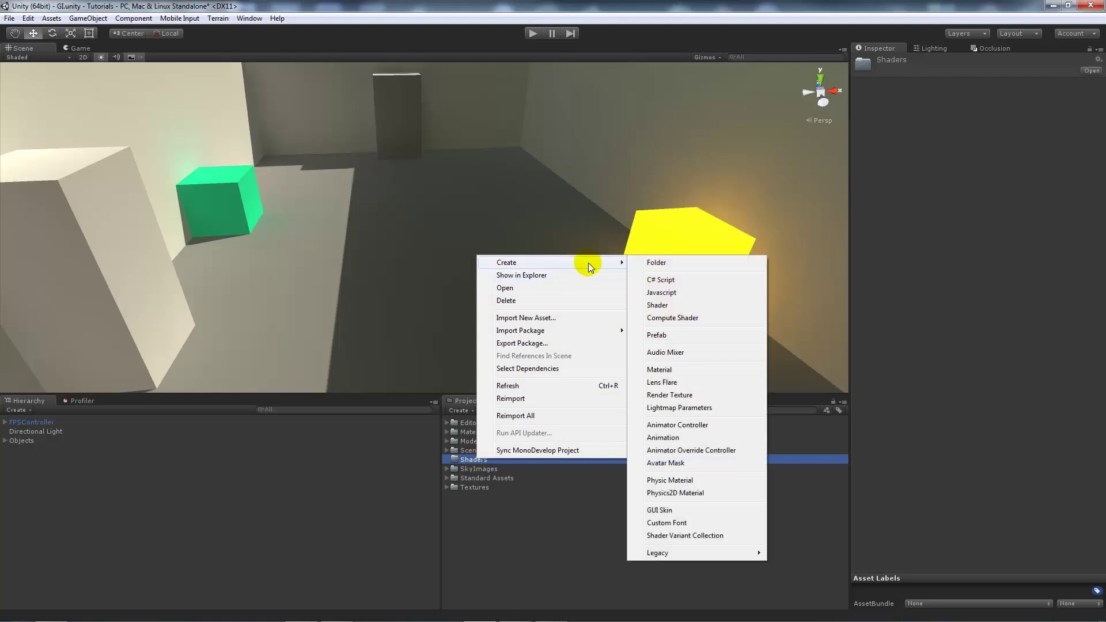
pyautogui.click(657, 305)
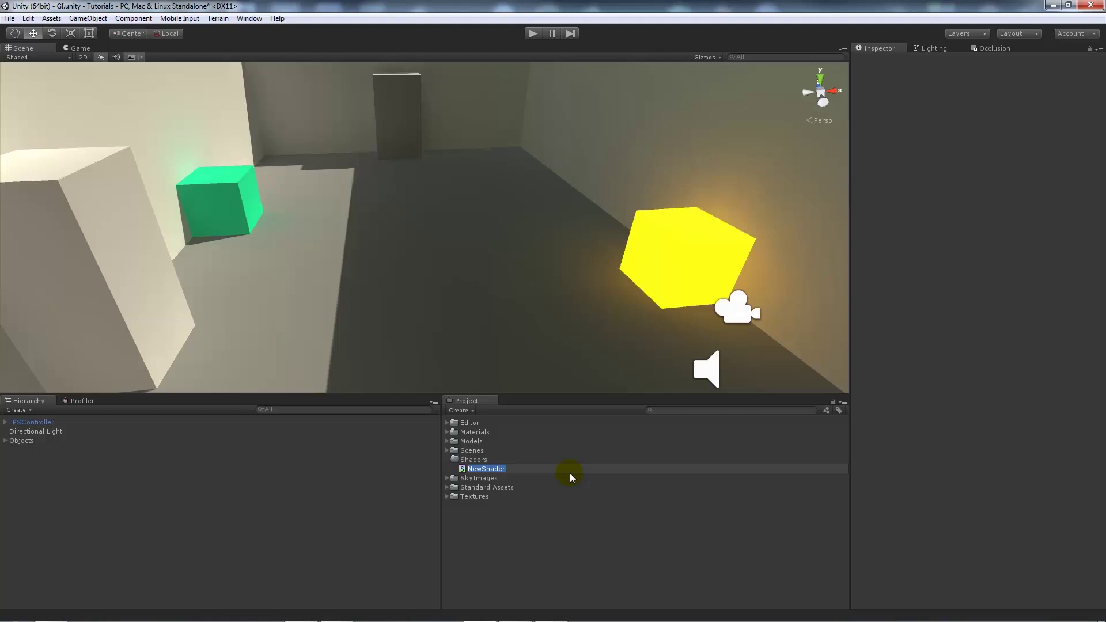
# - Name the shader Outlined_Diffuse and open it in MonoDevelop
pyautogui.write('Outlined_Diffuse')
pyautogui.press('Return')
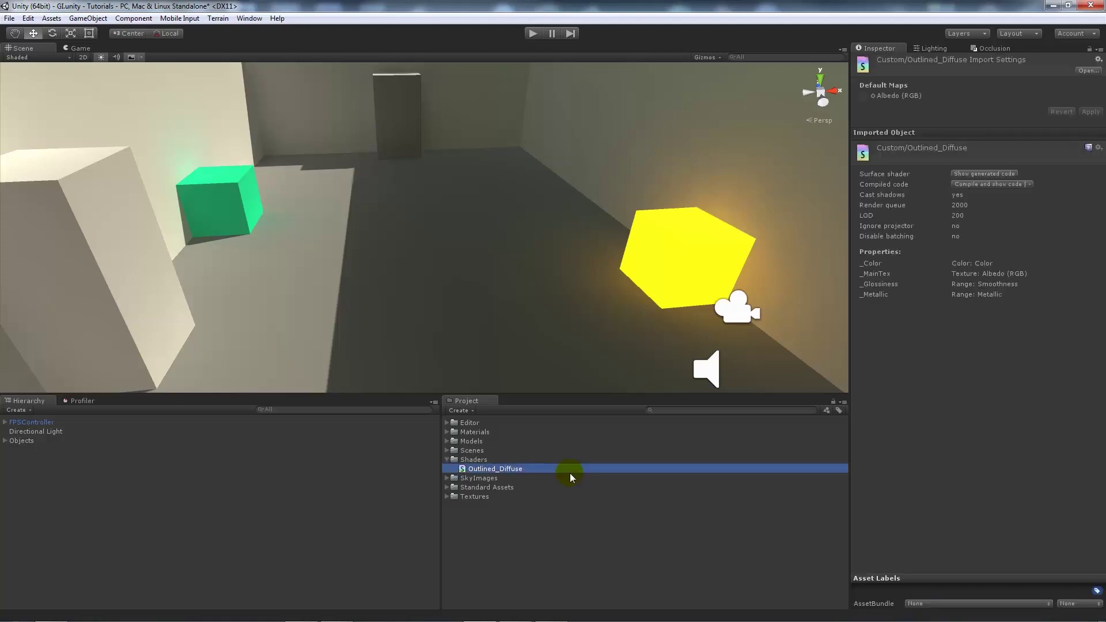
pyautogui.doubleClick(506, 466)
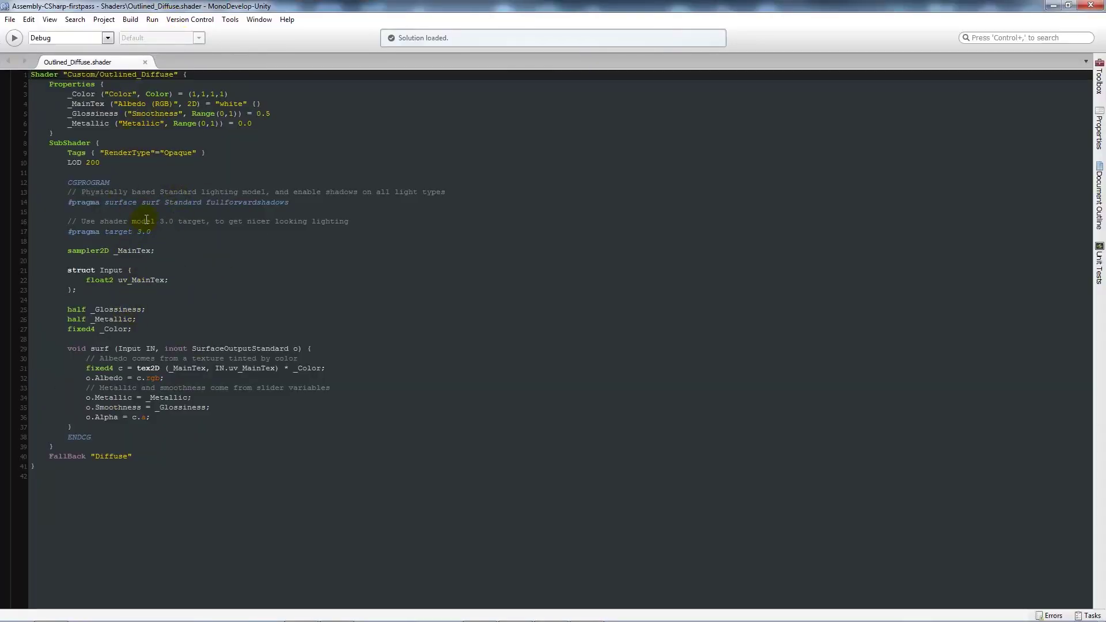
# - Replace the default code with the wiki's Outlined/Silhouetted Diffuse shader and return to Unity
pyautogui.moveTo(46, 471); pyautogui.dragTo(271, 74)
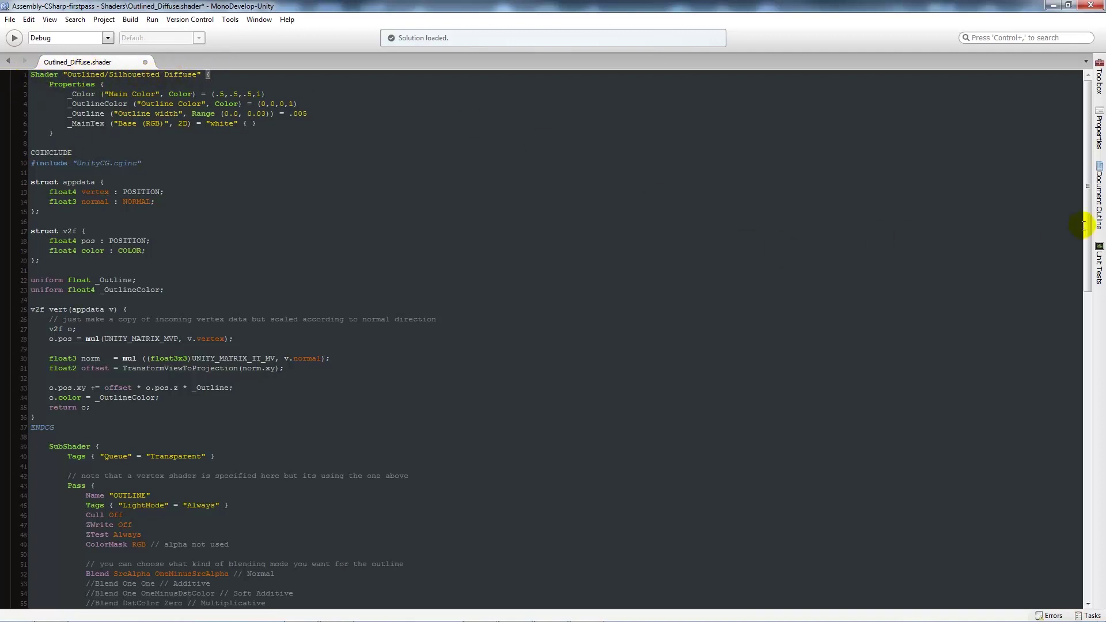
pyautogui.hotkey('ctrl', 'End')
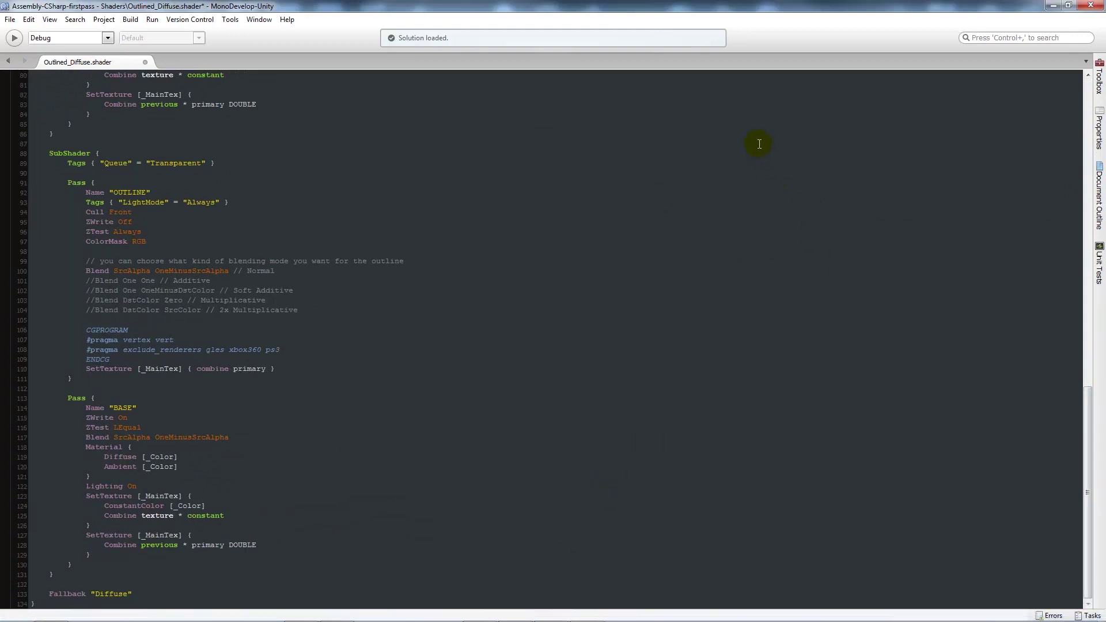
pyautogui.click(1053, 5)
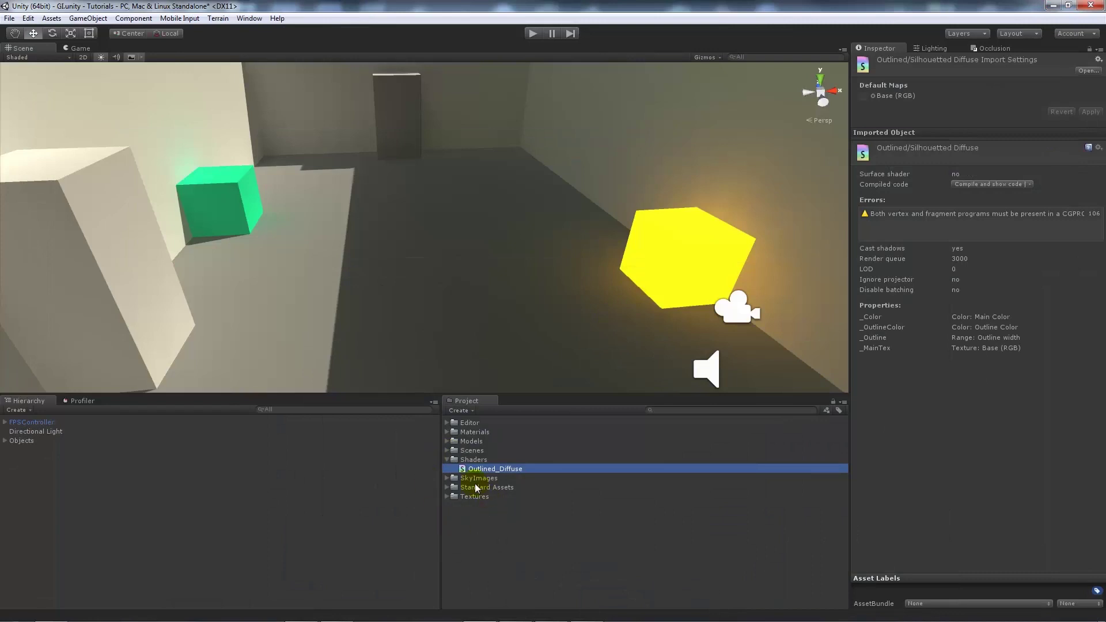
# - Add a sphere to the scene and frame it in the Scene view
pyautogui.click(446, 460)
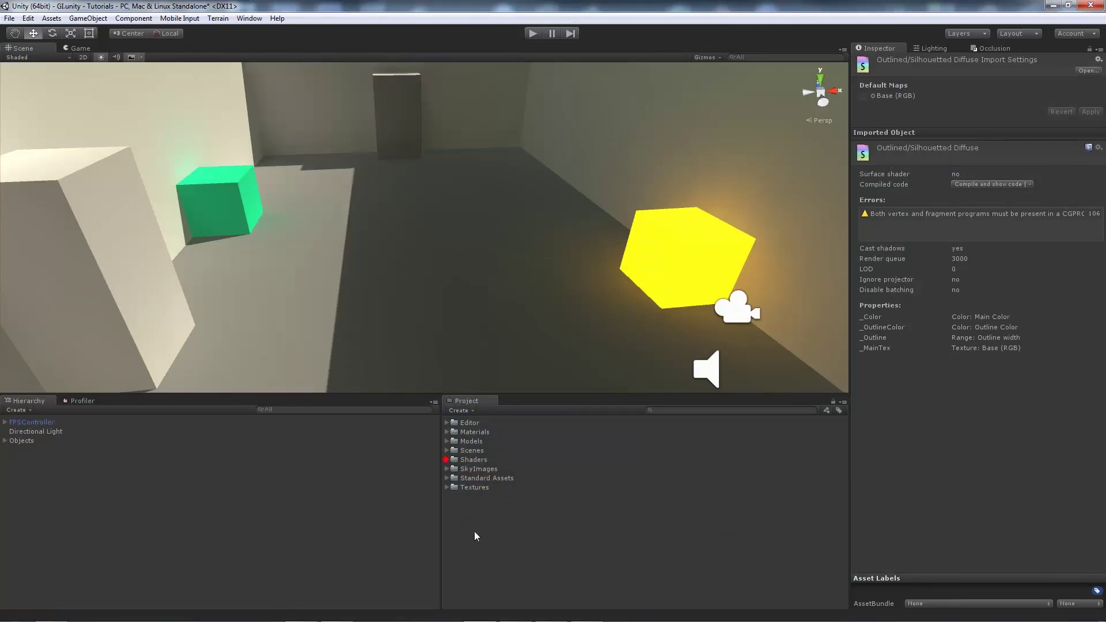
pyautogui.click(106, 21)
pyautogui.moveTo(103, 56)
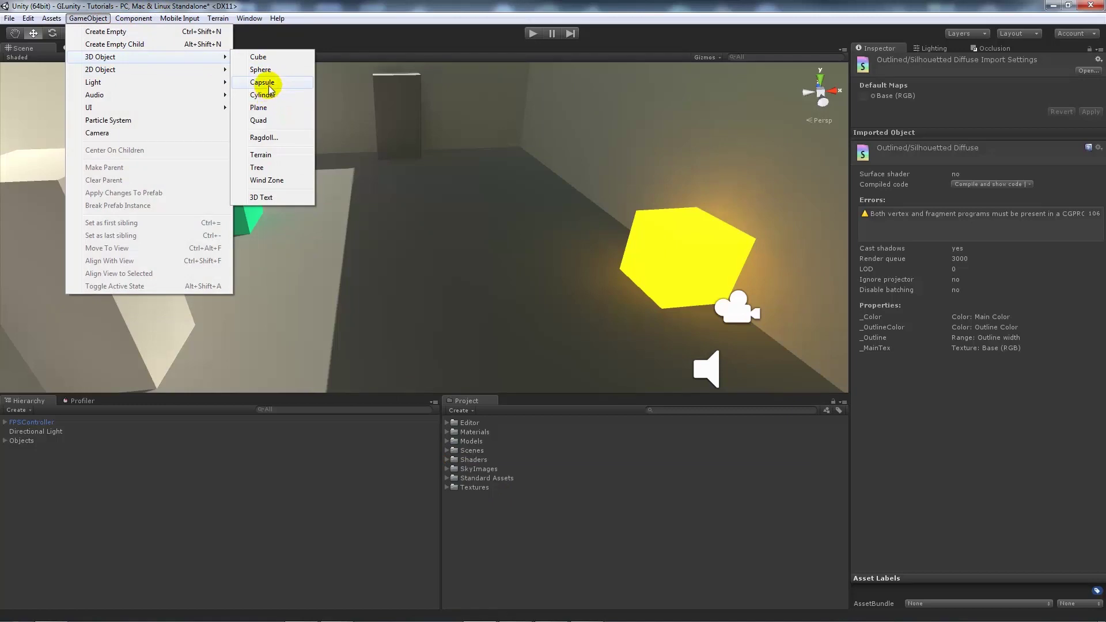
pyautogui.click(261, 69)
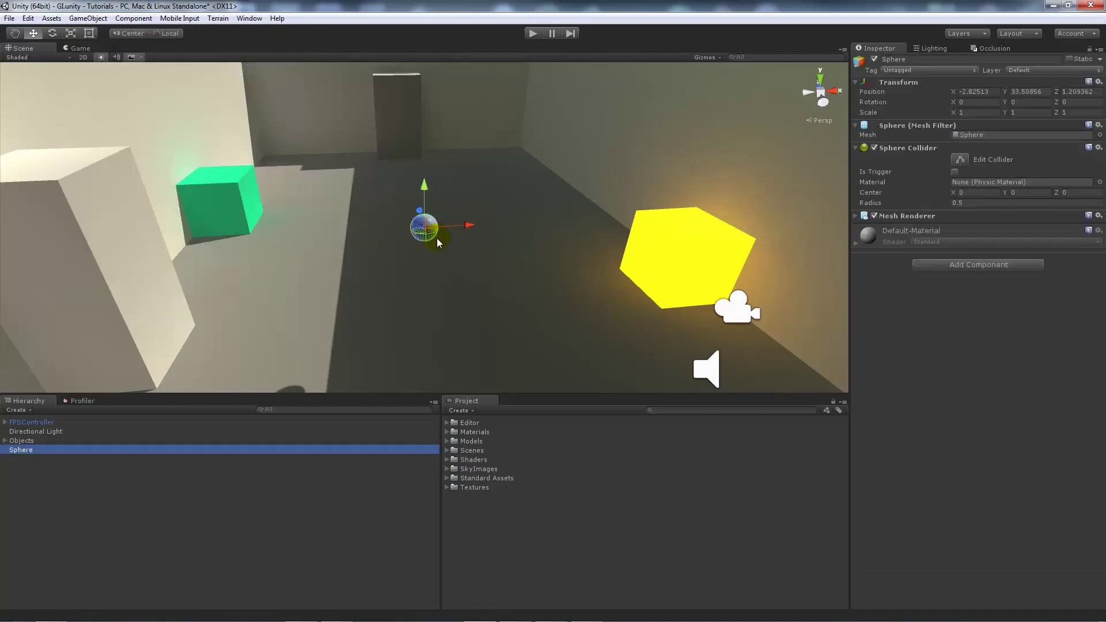
pyautogui.press('f')
pyautogui.keyDown('alt'); pyautogui.moveTo(436, 238); pyautogui.dragTo(510, 450); pyautogui.keyUp('alt')
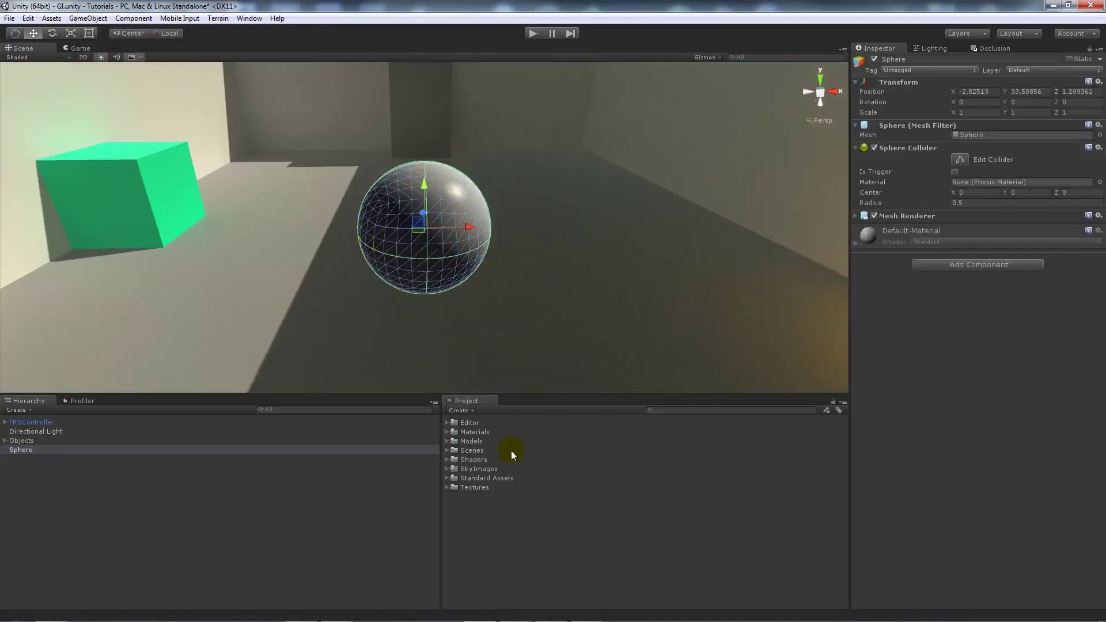
pyautogui.click(515, 551)
# - Create a new material in the project named Outlined_Material
pyautogui.rightClick(480, 531)
pyautogui.click(516, 333)
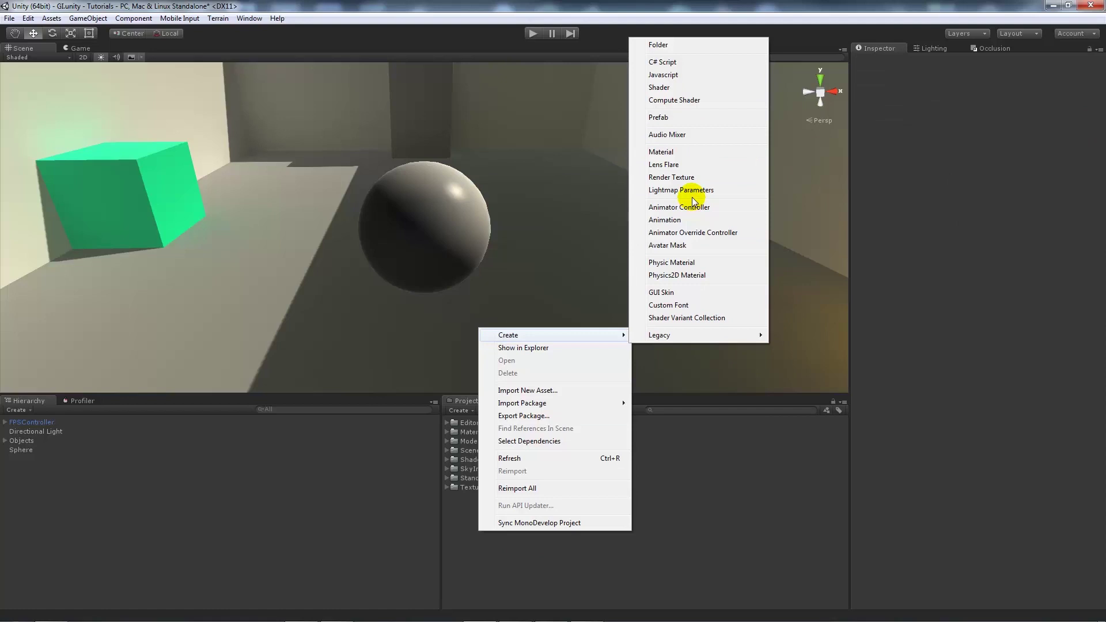
pyautogui.click(671, 152)
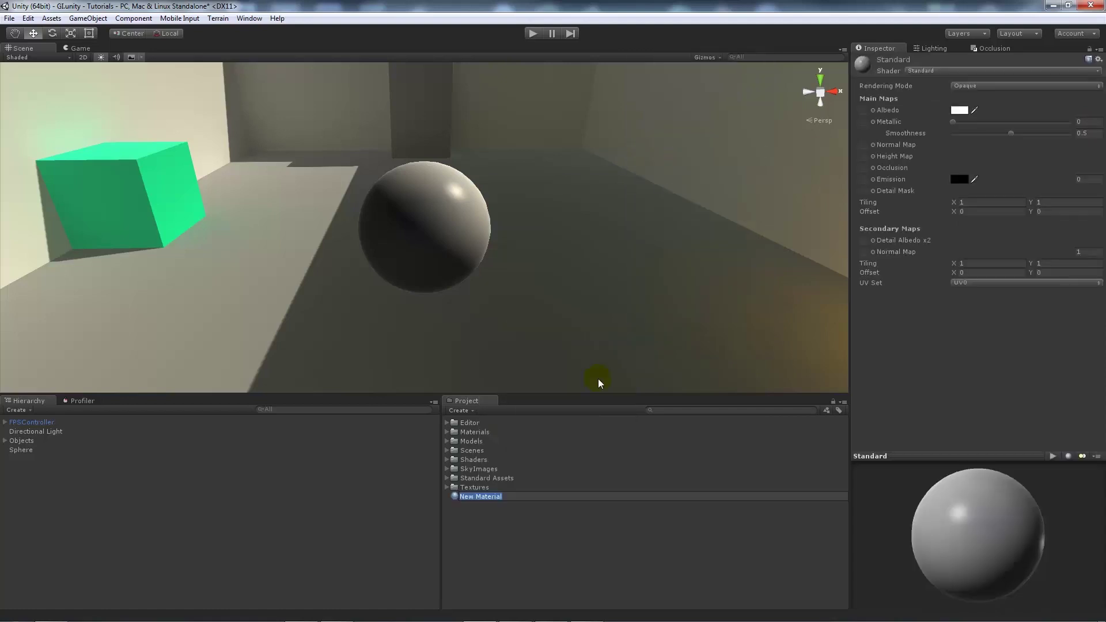
pyautogui.write('Outlined_Material')
# - Confirm the Outlined_Material name and switch its shader to Outlined/Silhouetted Diffuse
pyautogui.press('Return')
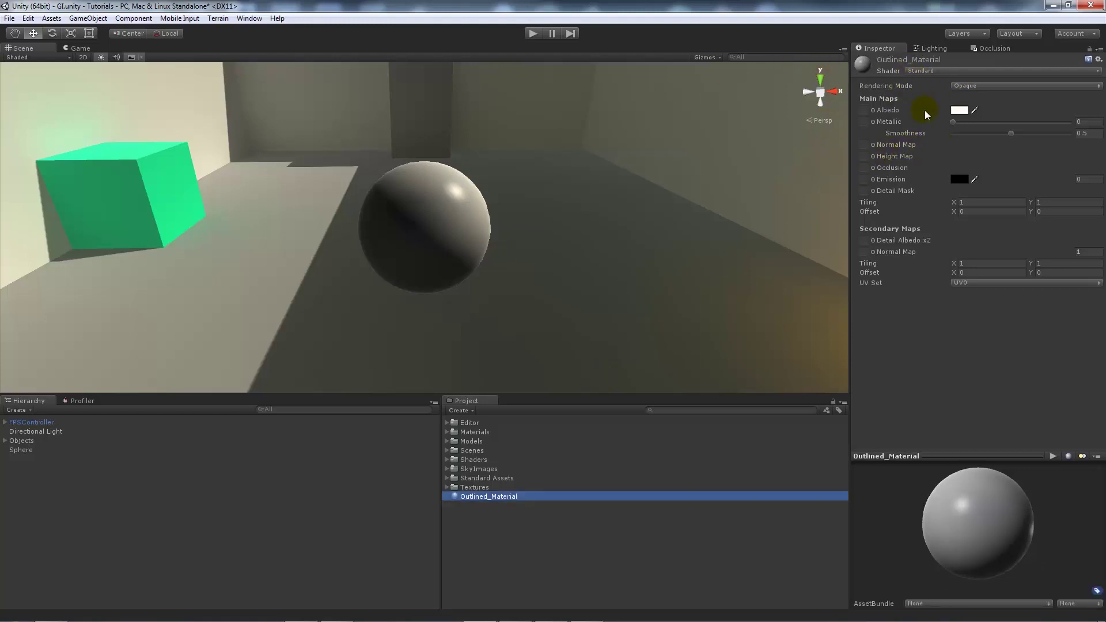
pyautogui.click(928, 72)
pyautogui.moveTo(967, 280)
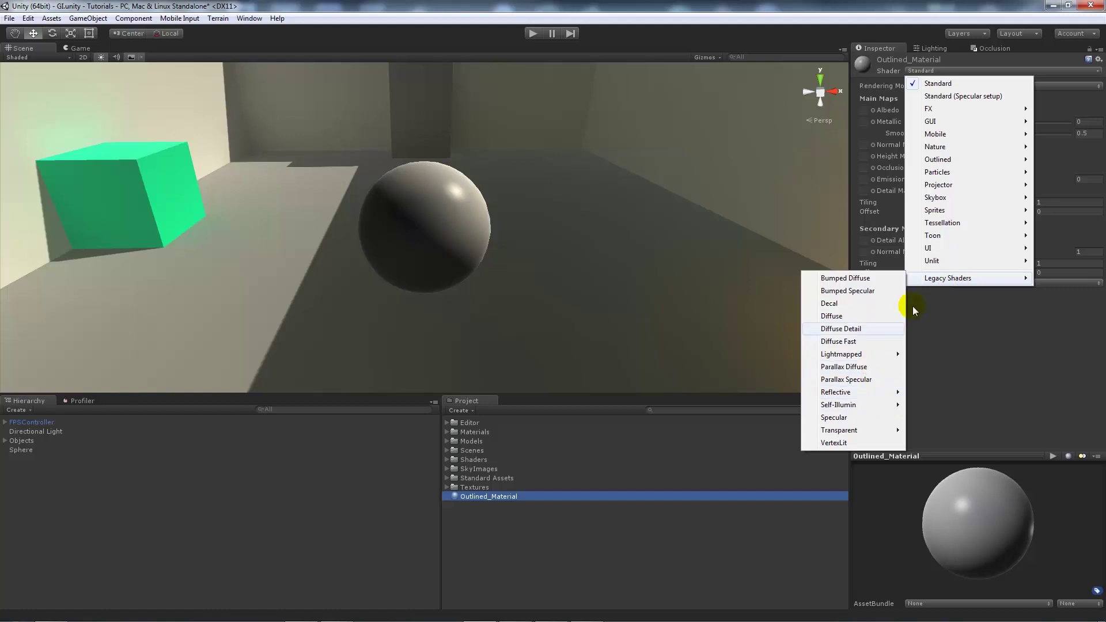
pyautogui.moveTo(956, 161)
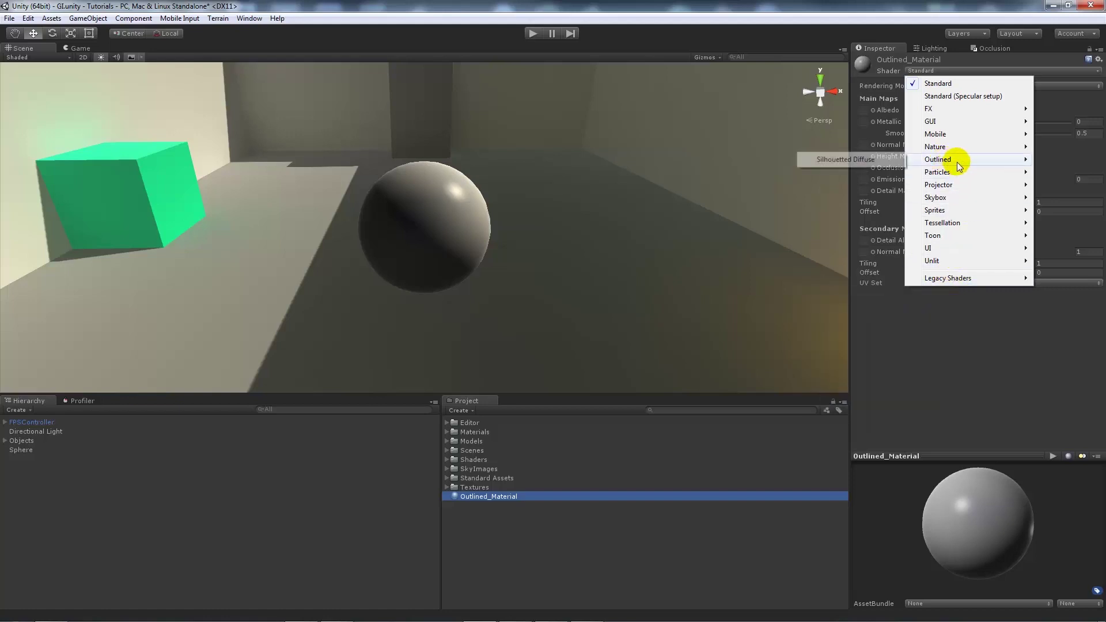
pyautogui.click(883, 161)
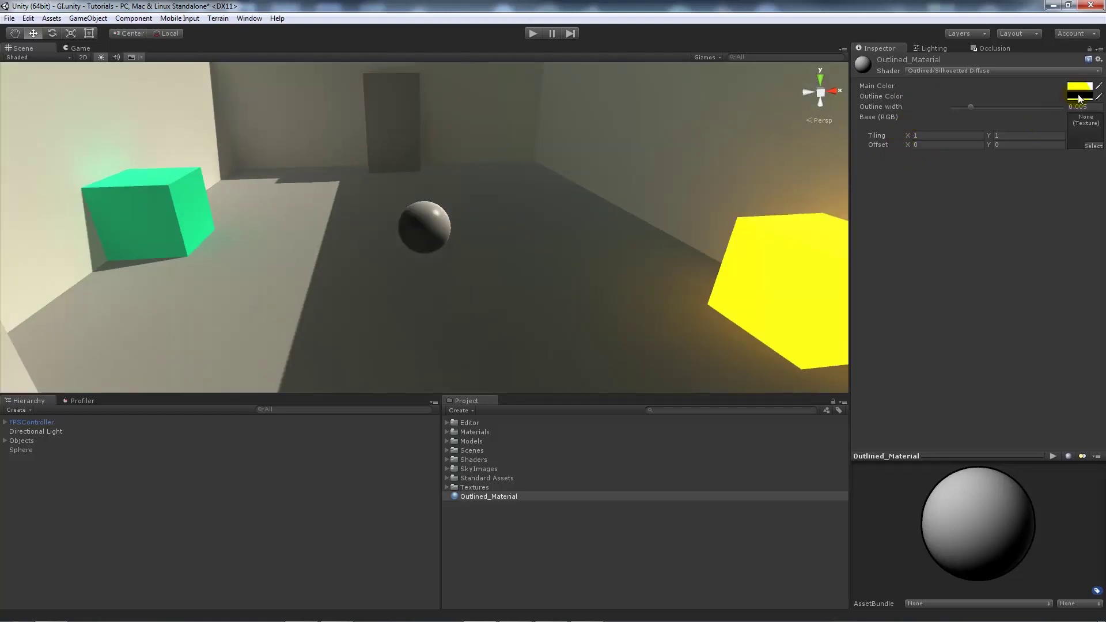
pyautogui.click(1079, 96)
# - Make the outline colour red and apply Outlined_Material to the sphere
pyautogui.moveTo(75, 118); pyautogui.dragTo(103, 55)
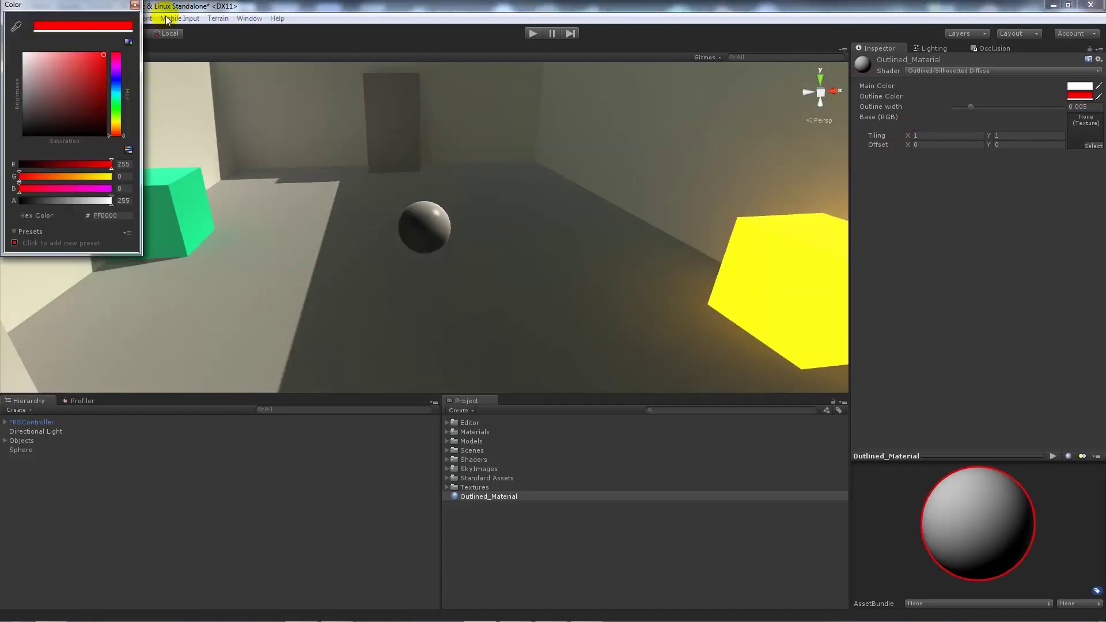
pyautogui.click(135, 5)
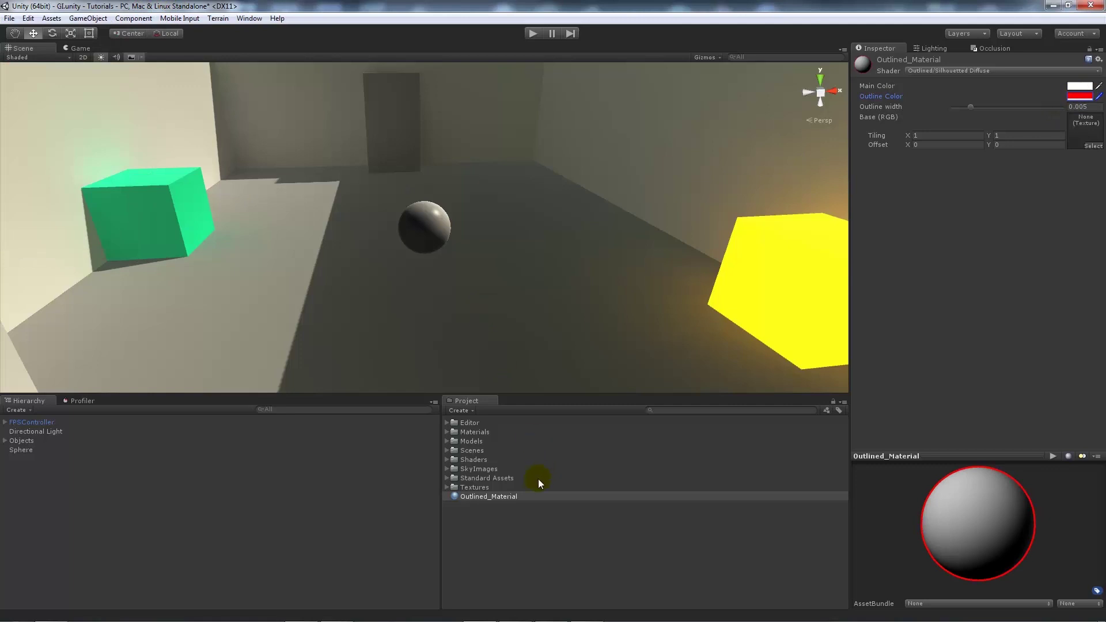
pyautogui.moveTo(465, 499); pyautogui.dragTo(421, 216)
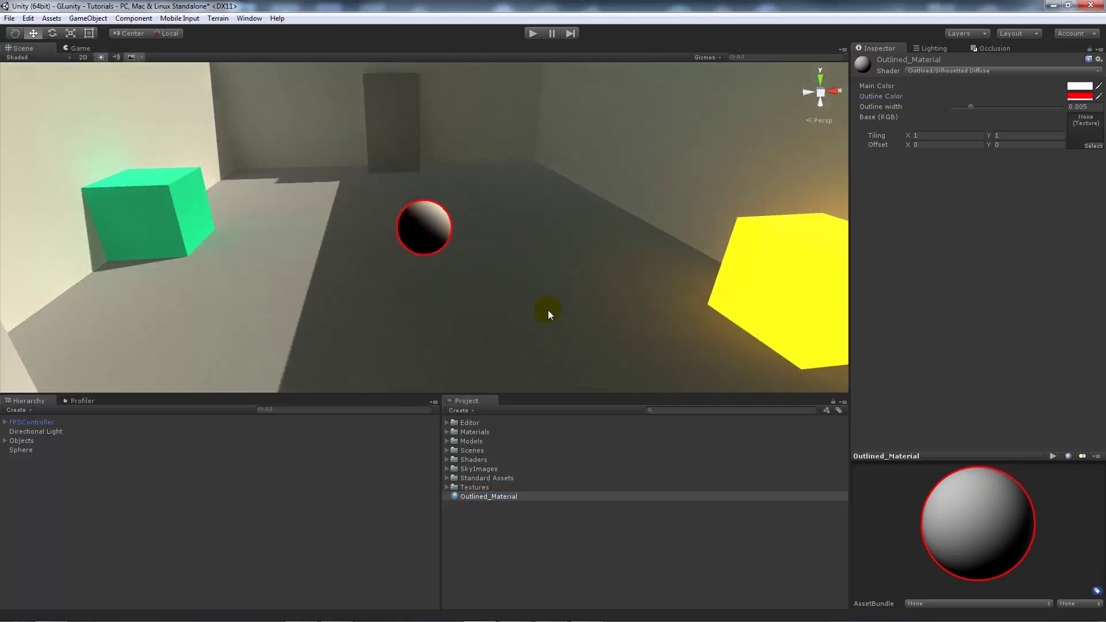
pyautogui.keyDown('alt'); pyautogui.moveTo(548, 310); pyautogui.dragTo(547, 248); pyautogui.keyUp('alt')
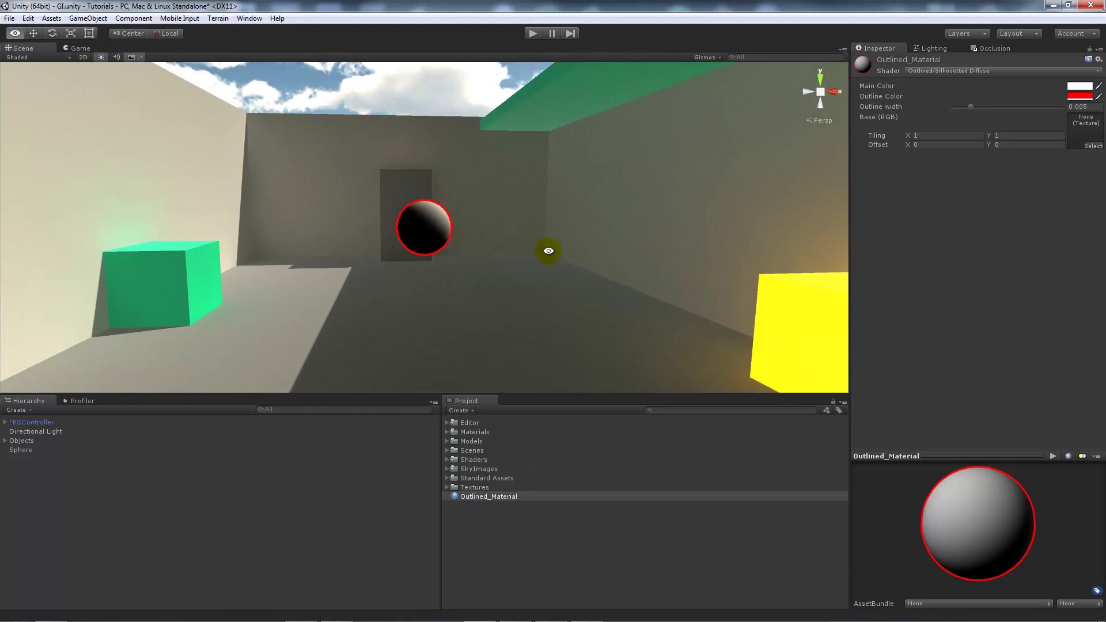
# - Change the outline colour to yellow (D1FF00) and set the outline width to 0.0029
pyautogui.click(1079, 96)
pyautogui.moveTo(66, 72); pyautogui.dragTo(109, 35)
pyautogui.click(114, 79)
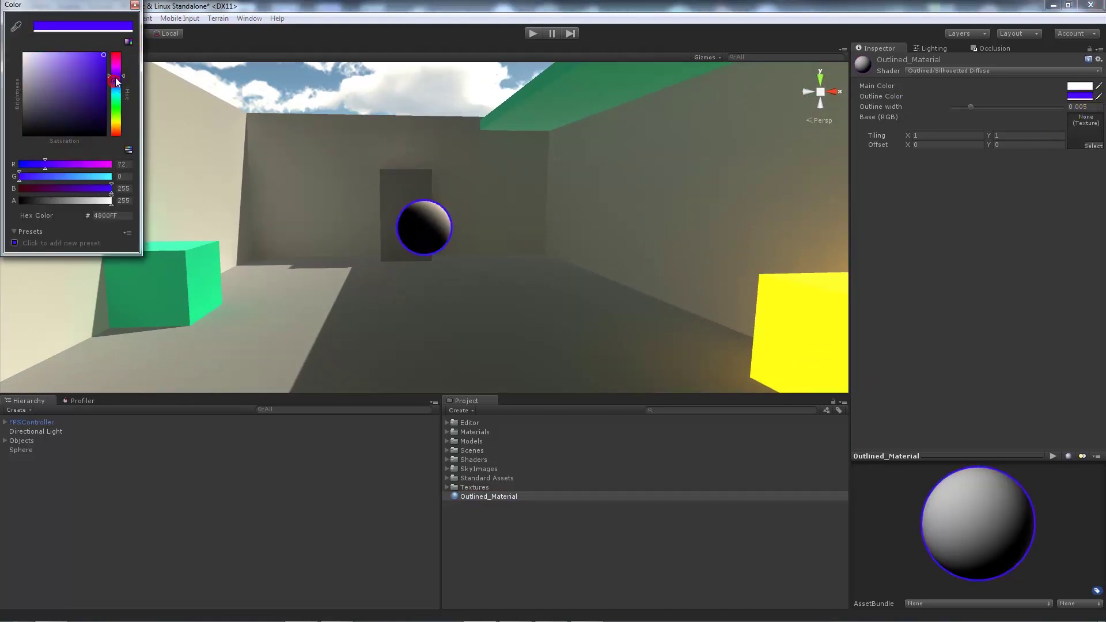
pyautogui.moveTo(115, 66); pyautogui.dragTo(115, 122)
pyautogui.click(135, 5)
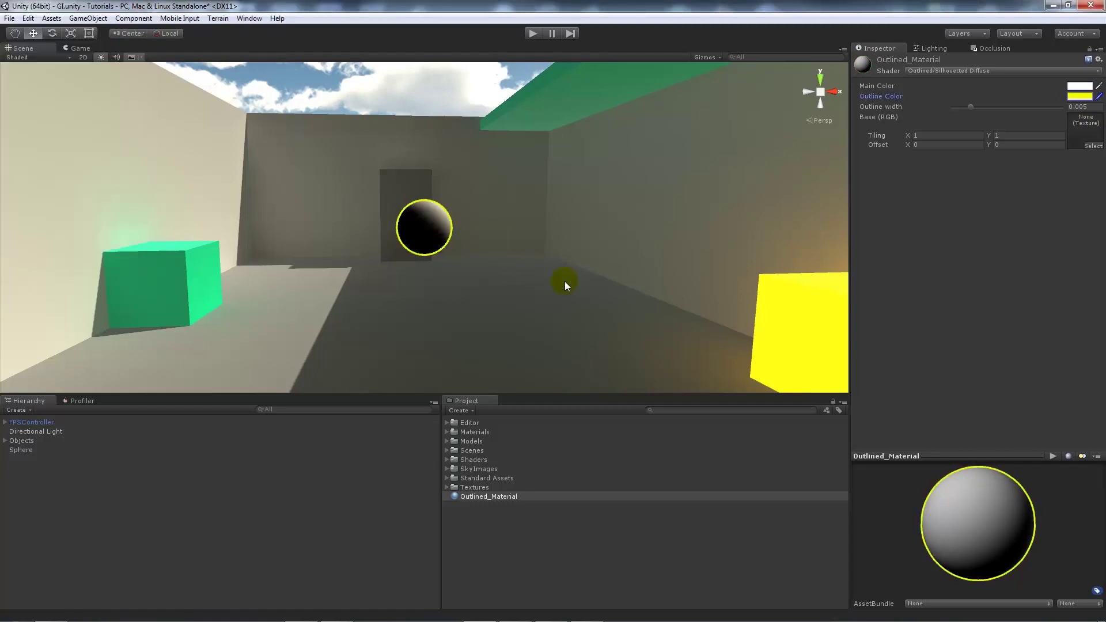
pyautogui.keyDown('alt'); pyautogui.moveTo(563, 287); pyautogui.dragTo(586, 231); pyautogui.keyUp('alt')
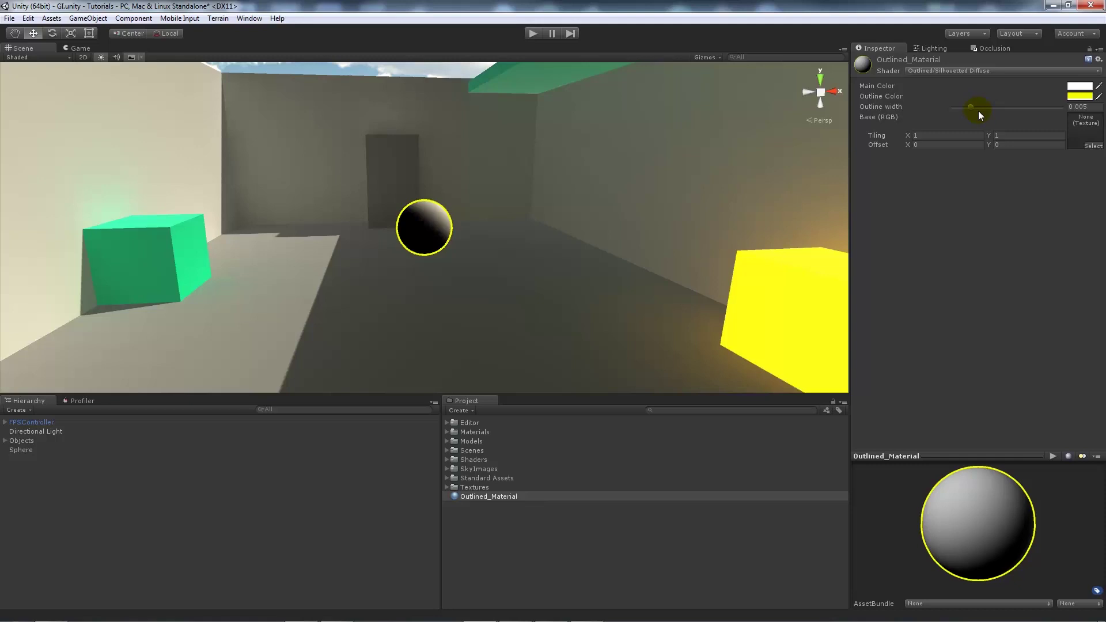
pyautogui.moveTo(970, 106)
pyautogui.mouseDown()
pyautogui.moveTo(1053, 108)
pyautogui.moveTo(935, 112)
pyautogui.moveTo(964, 110)
pyautogui.mouseUp()
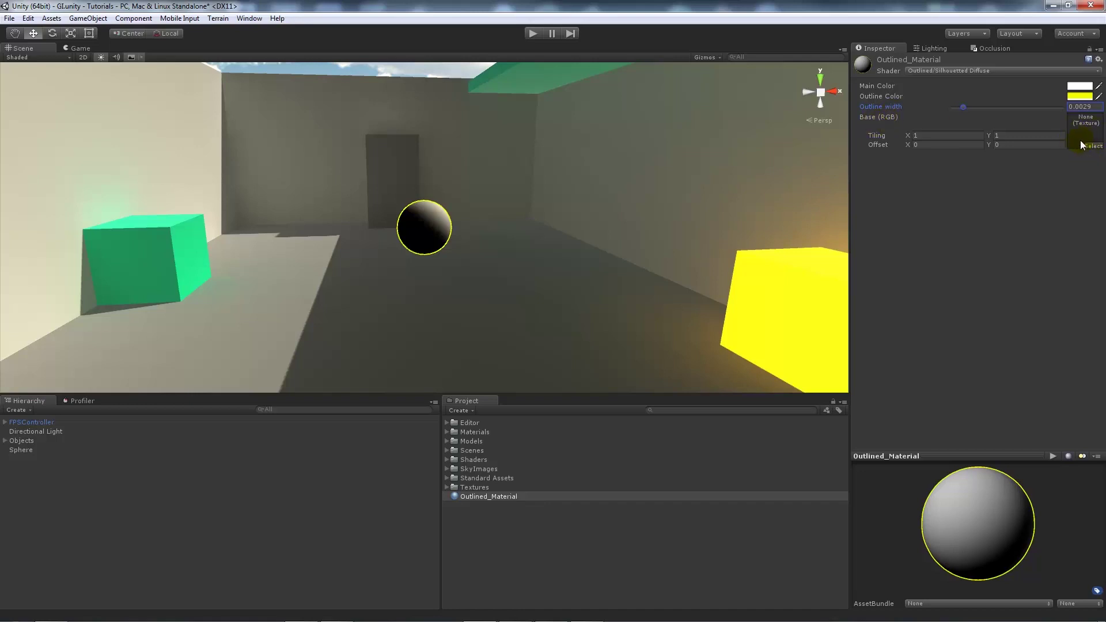
# - Preview a red main colour, revert it to white, then orbit out to view the level
pyautogui.click(1078, 86)
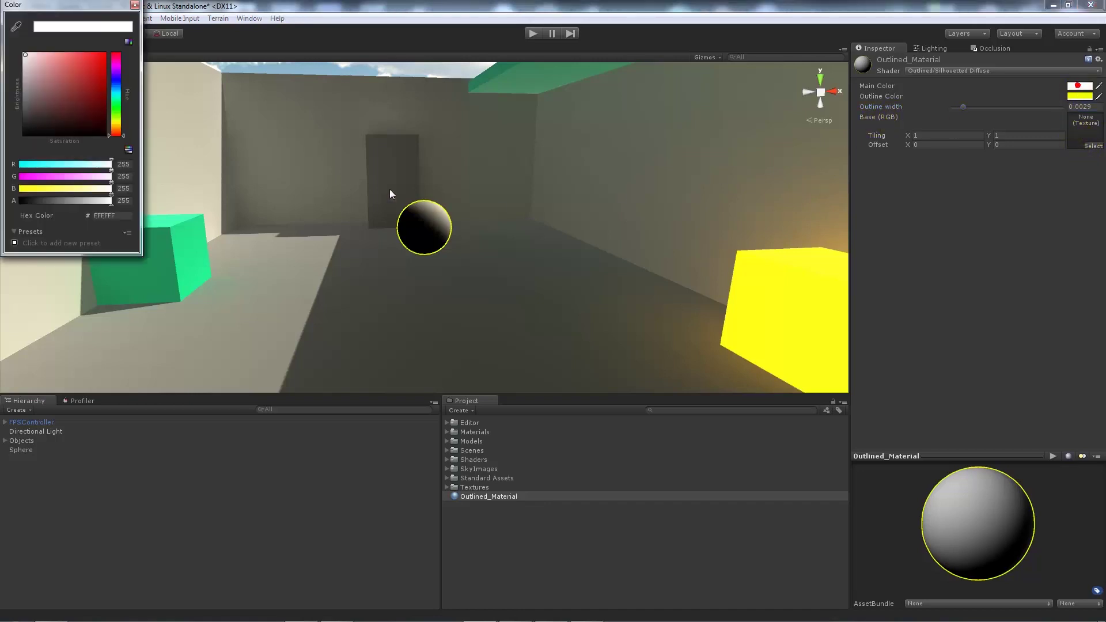
pyautogui.moveTo(76, 79); pyautogui.dragTo(117, 59)
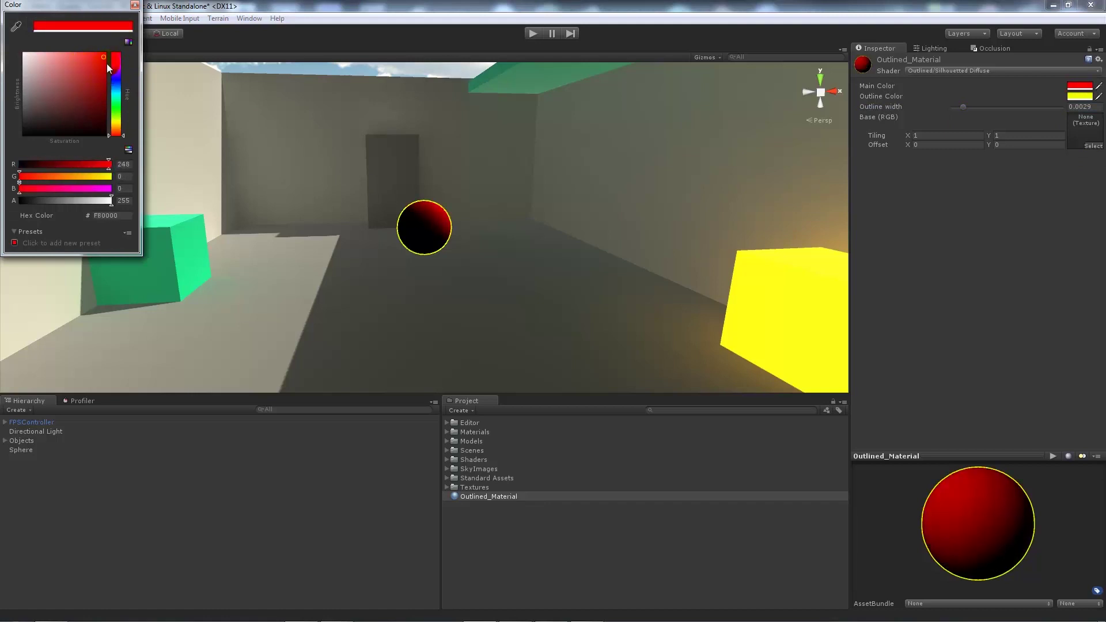
pyautogui.hotkey('ctrl', 'z')
pyautogui.click(135, 6)
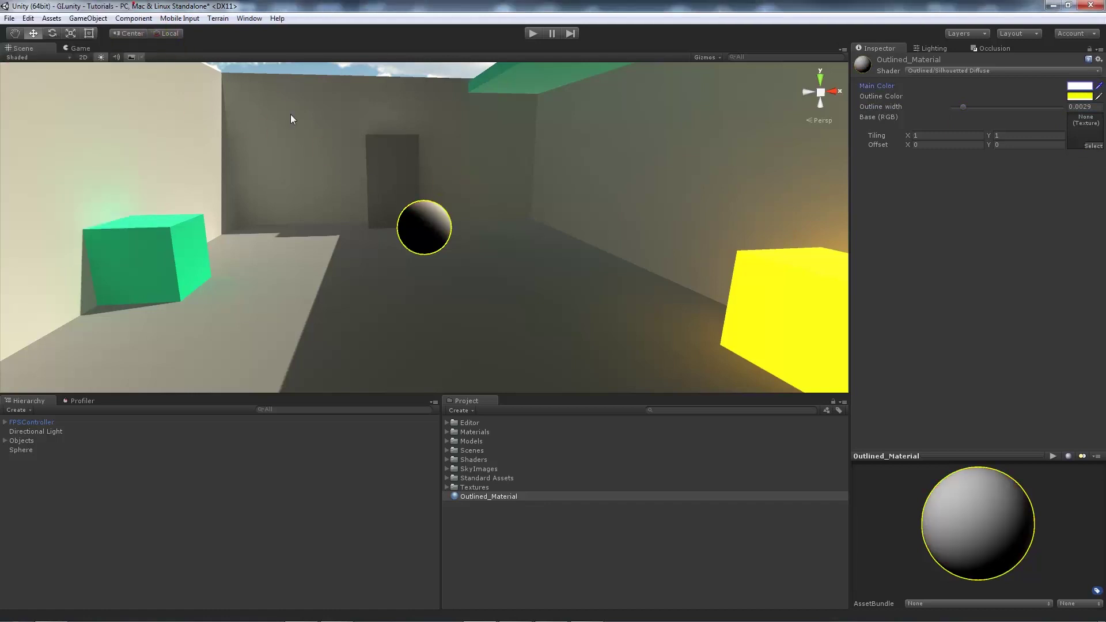
pyautogui.keyDown('alt'); pyautogui.moveTo(591, 255); pyautogui.dragTo(572, 282); pyautogui.keyUp('alt')
pyautogui.scroll(12, 442, 253)
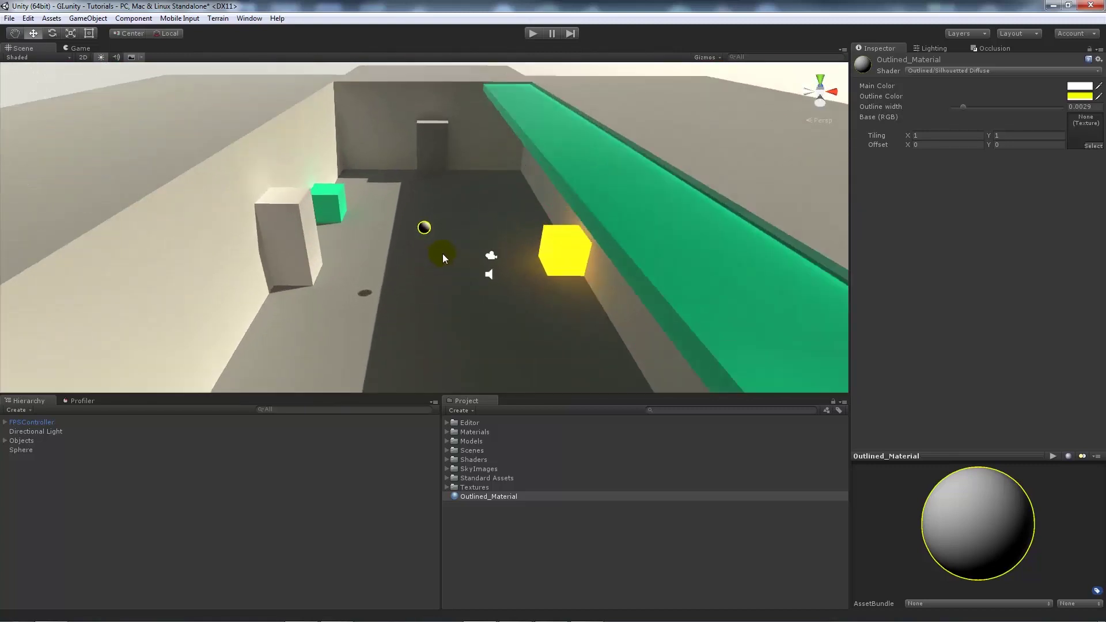
# - Play and stop the scene for a first test of the outline
pyautogui.scroll(2, 443, 253)
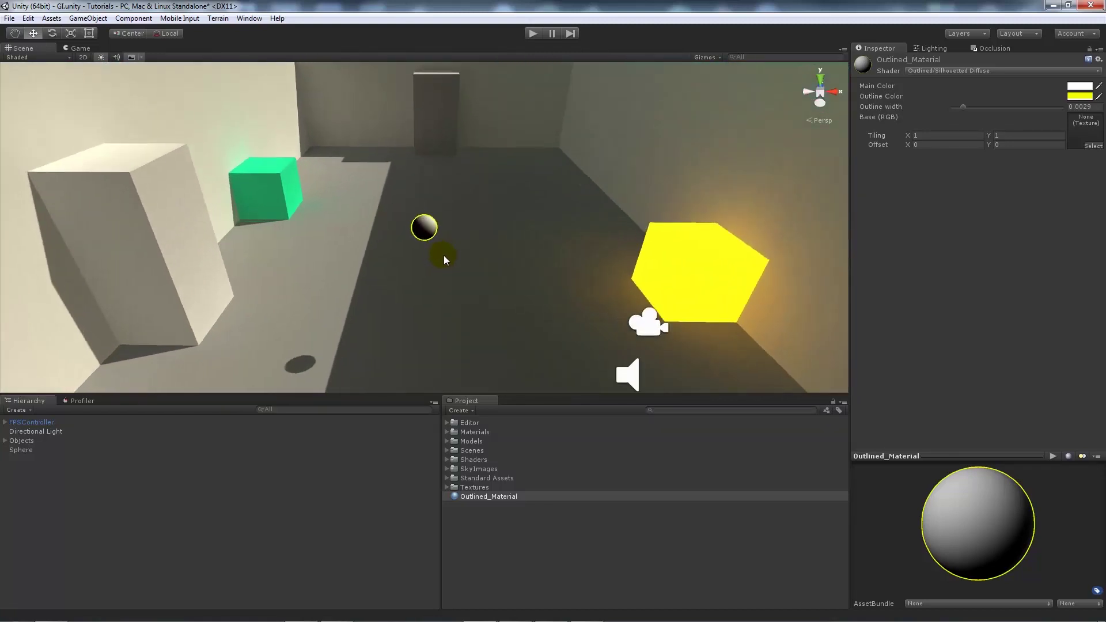
pyautogui.click(526, 35)
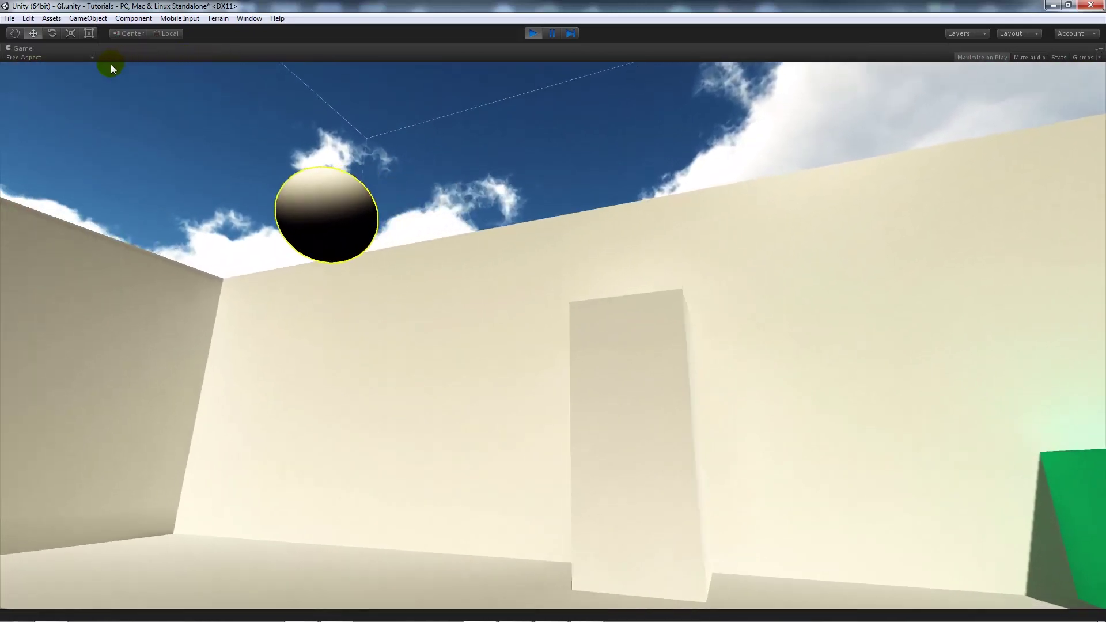
pyautogui.hotkey('ctrl', 'p')
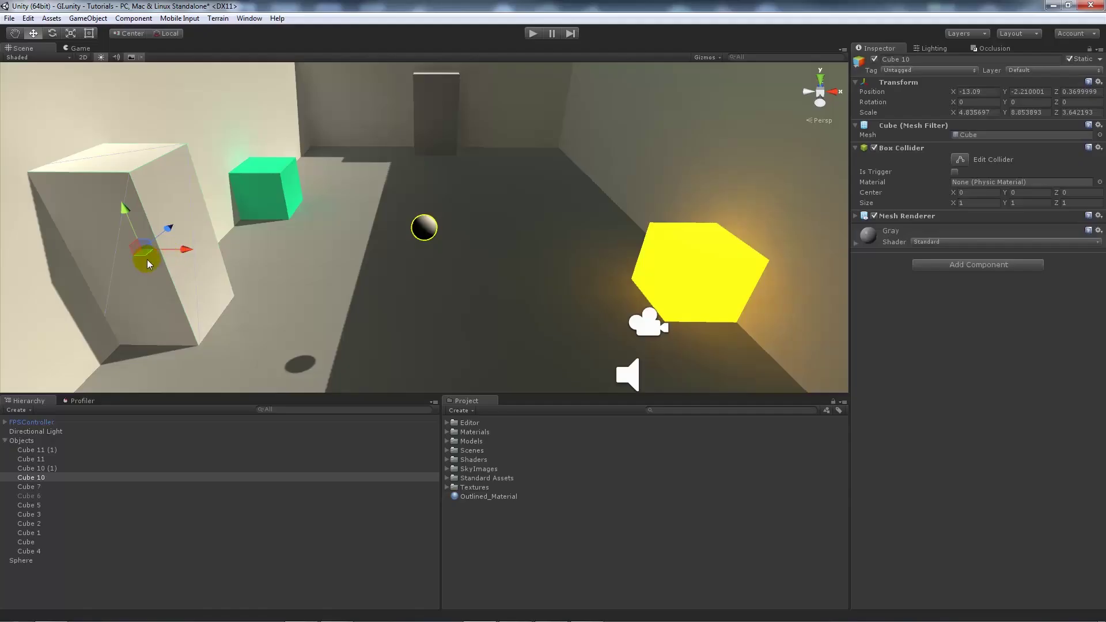
# - Move Cube 10 in front of the sphere, then play and walk around to see the silhouette
pyautogui.moveTo(146, 259); pyautogui.dragTo(335, 279)
pyautogui.click(529, 36)
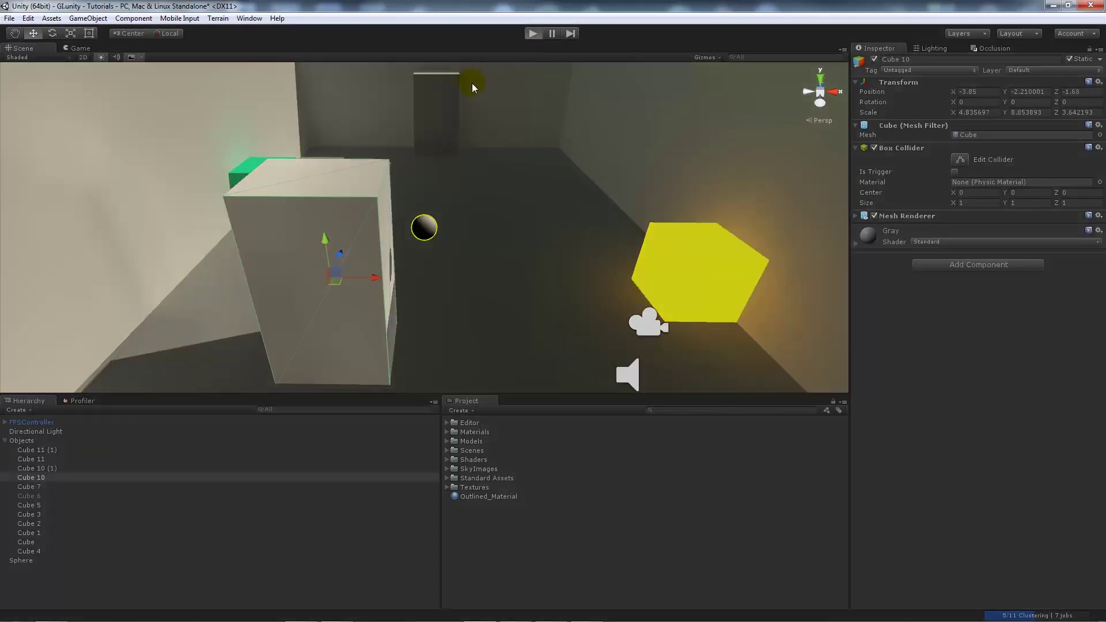
pyautogui.press('w')
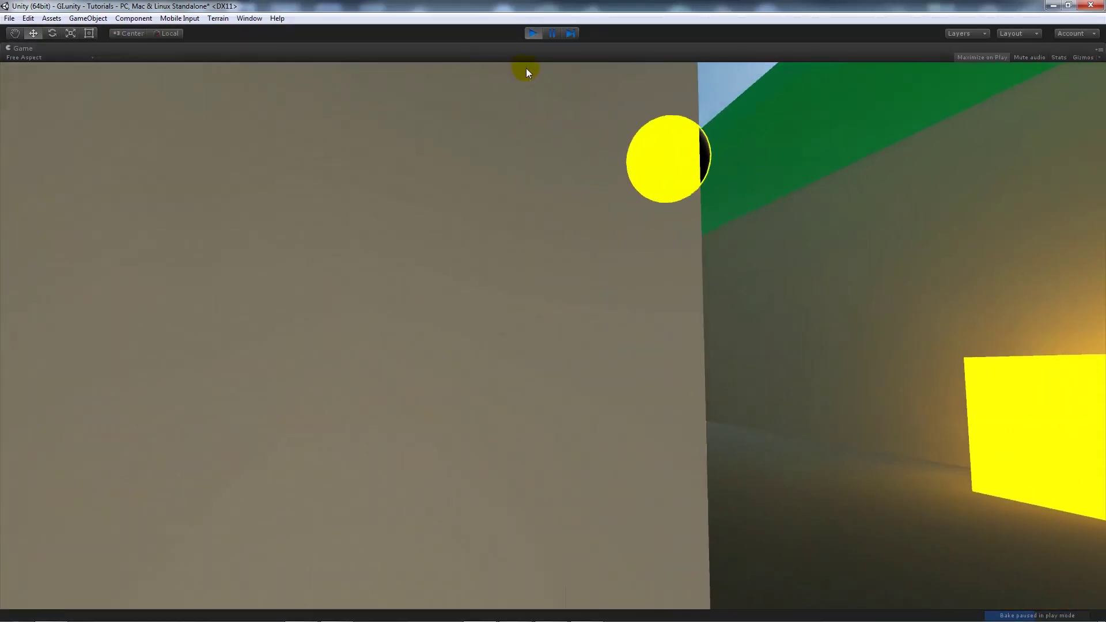
pyautogui.press('s')
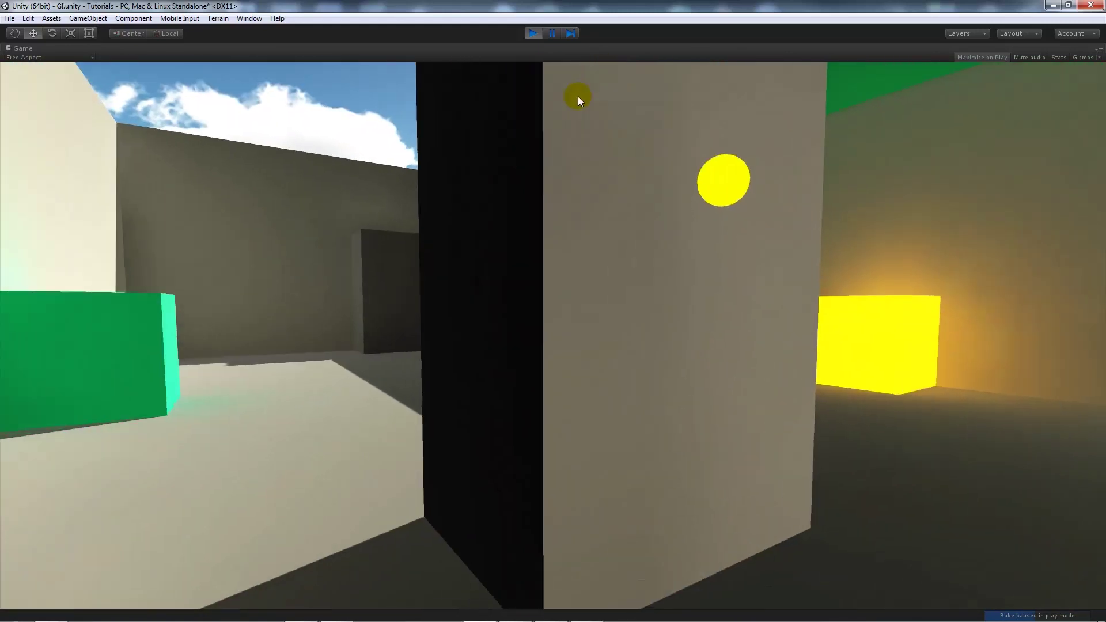
pyautogui.press('w')
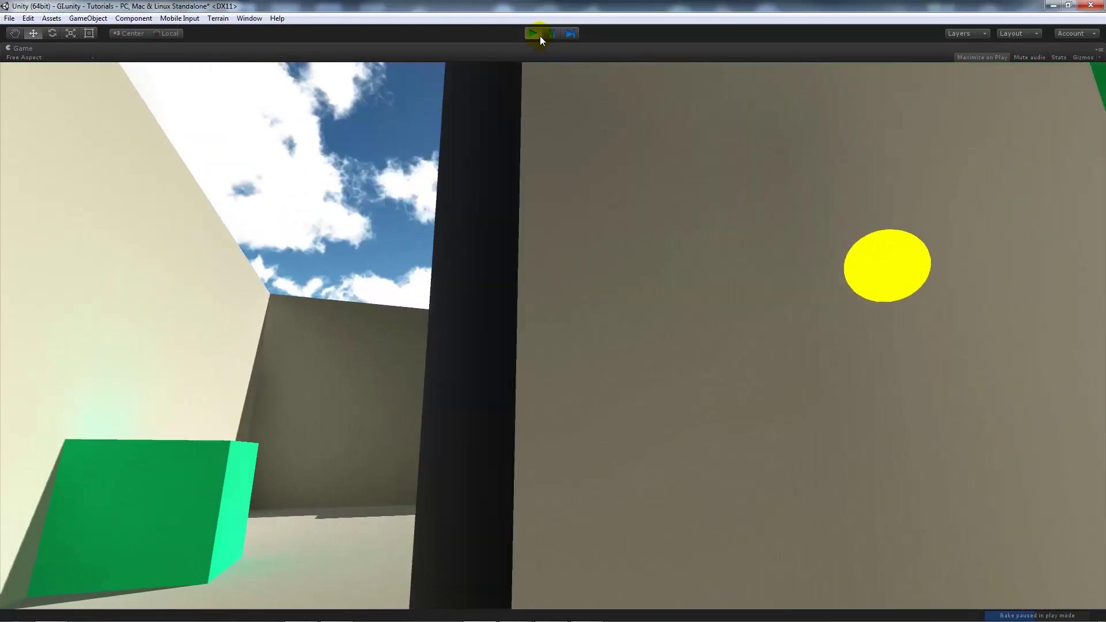
pyautogui.click(539, 35)
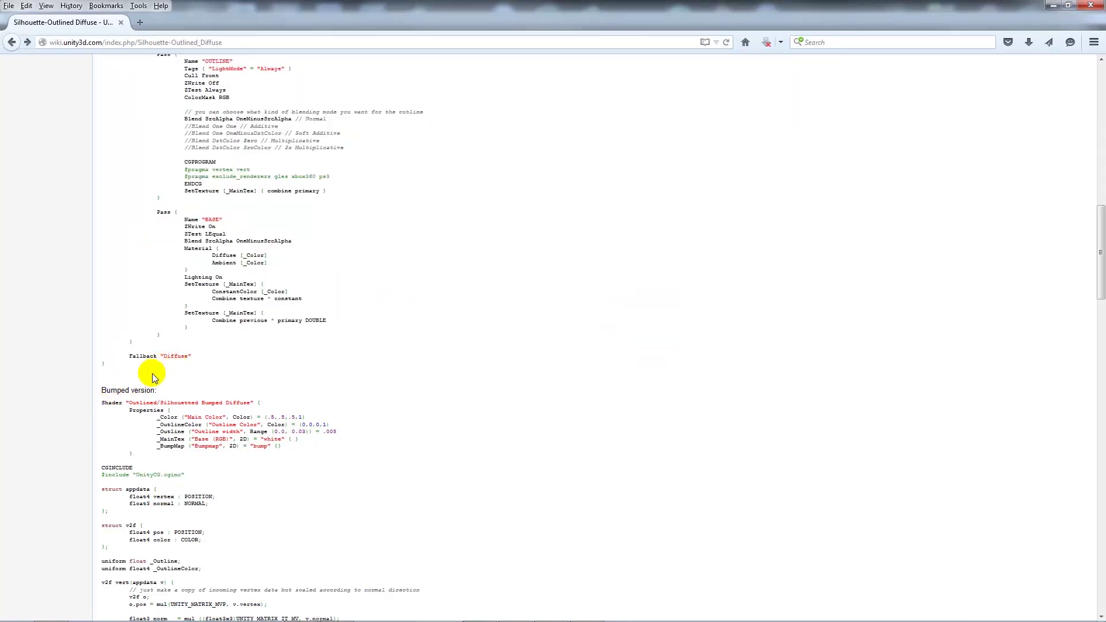
# - Select the Bumped version shader code and scroll through the Outline Only variant
pyautogui.scroll(-2, 116, 403)
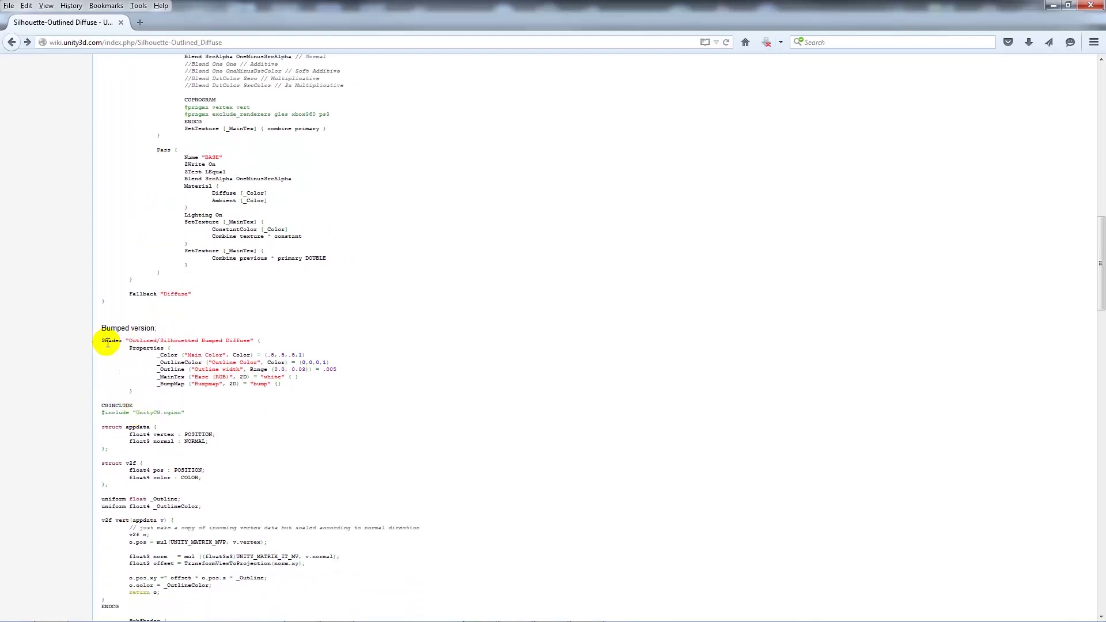
pyautogui.moveTo(101, 340); pyautogui.dragTo(247, 615)
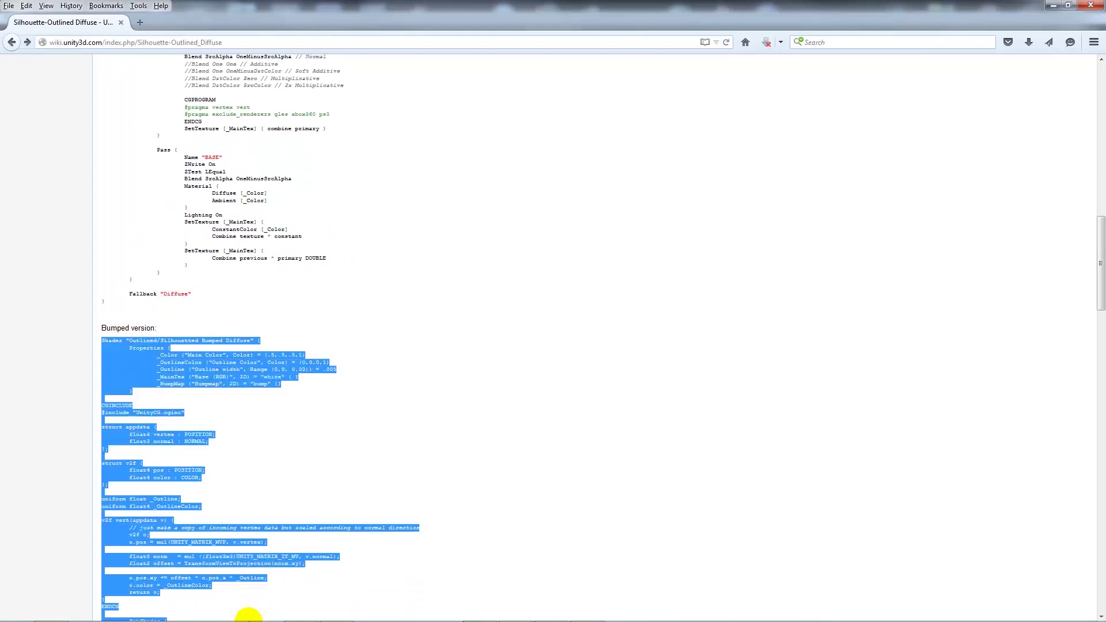
pyautogui.scroll(-20, 267, 444)
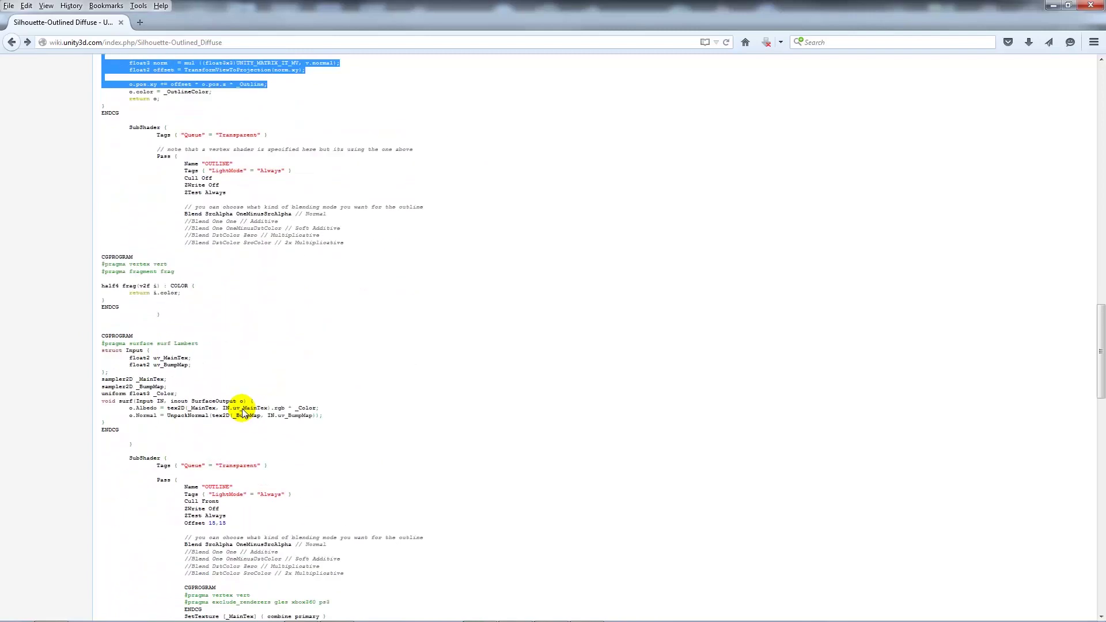
pyautogui.scroll(-14, 225, 397)
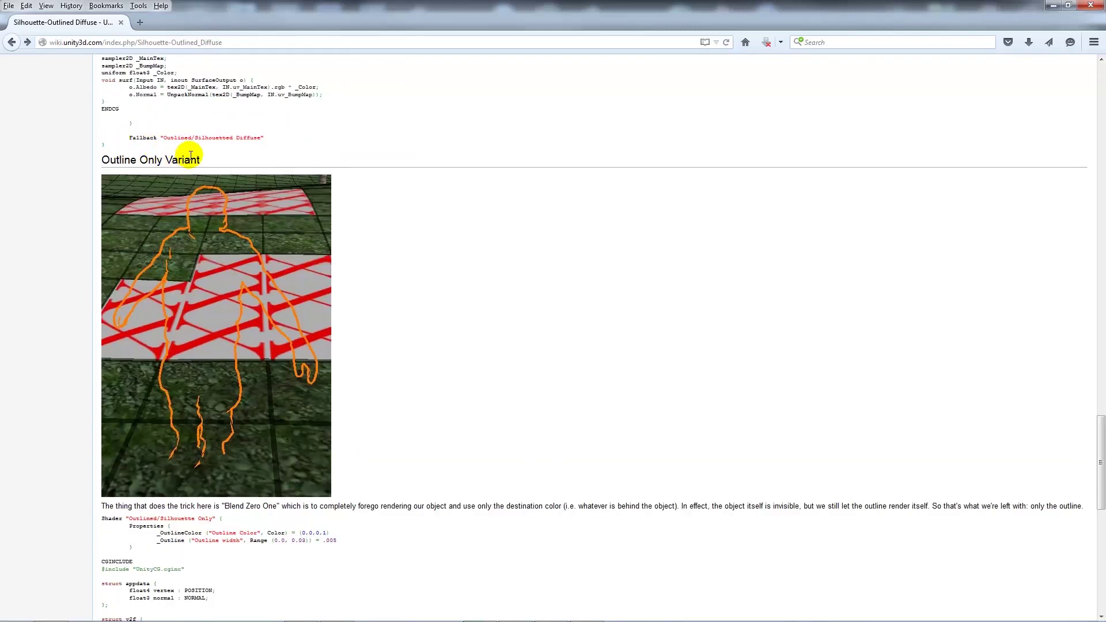
pyautogui.scroll(5, 243, 181)
pyautogui.scroll(-1, 243, 181)
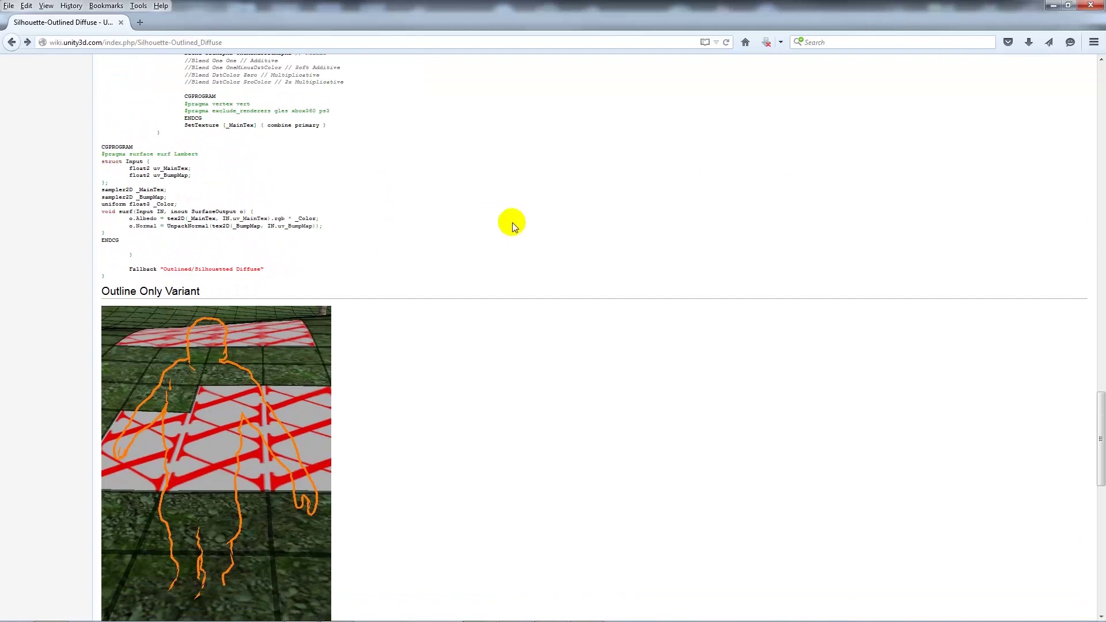
pyautogui.scroll(-12, 372, 242)
pyautogui.scroll(5, 363, 202)
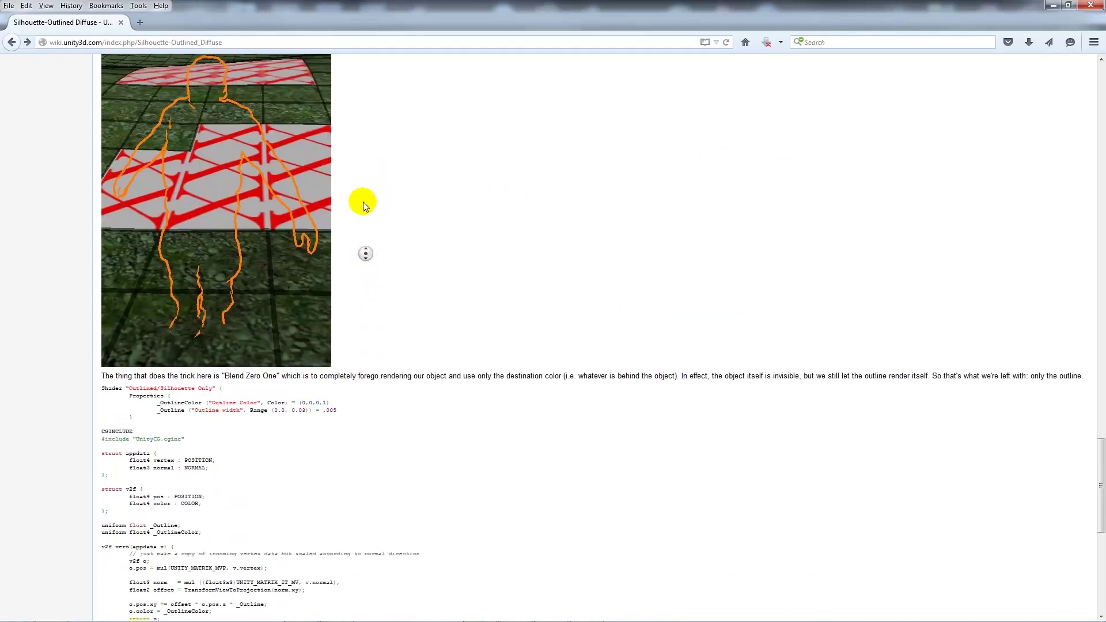
pyautogui.scroll(-6, 399, 299)
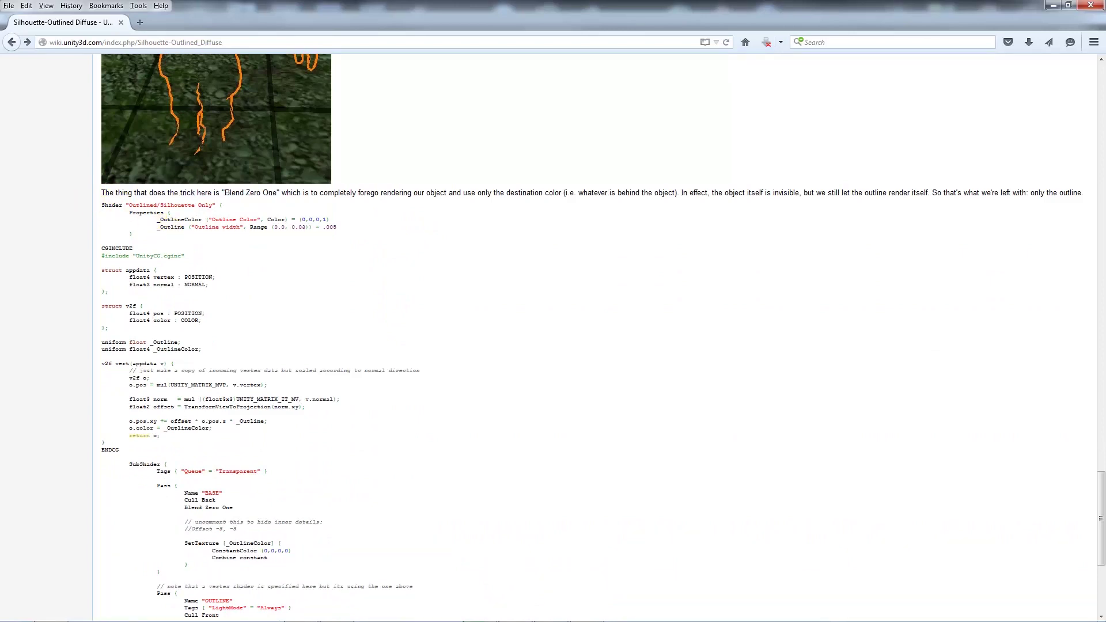
# - Return to the top of the wiki page, then minimize Firefox and refocus Unity
pyautogui.middleClick(119, 209)
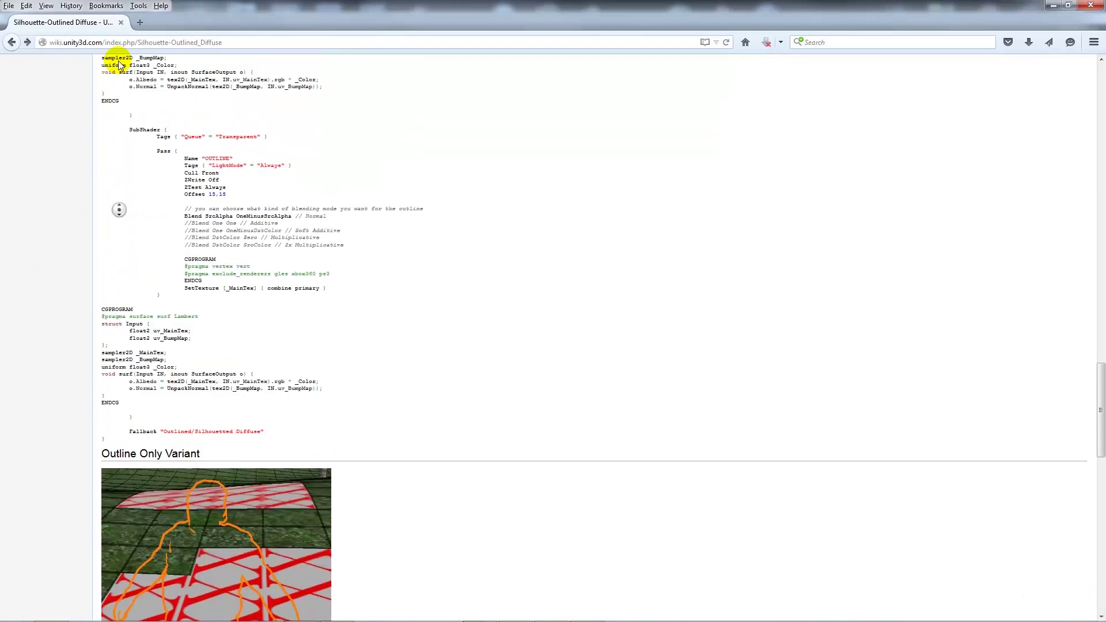
pyautogui.click(465, 205)
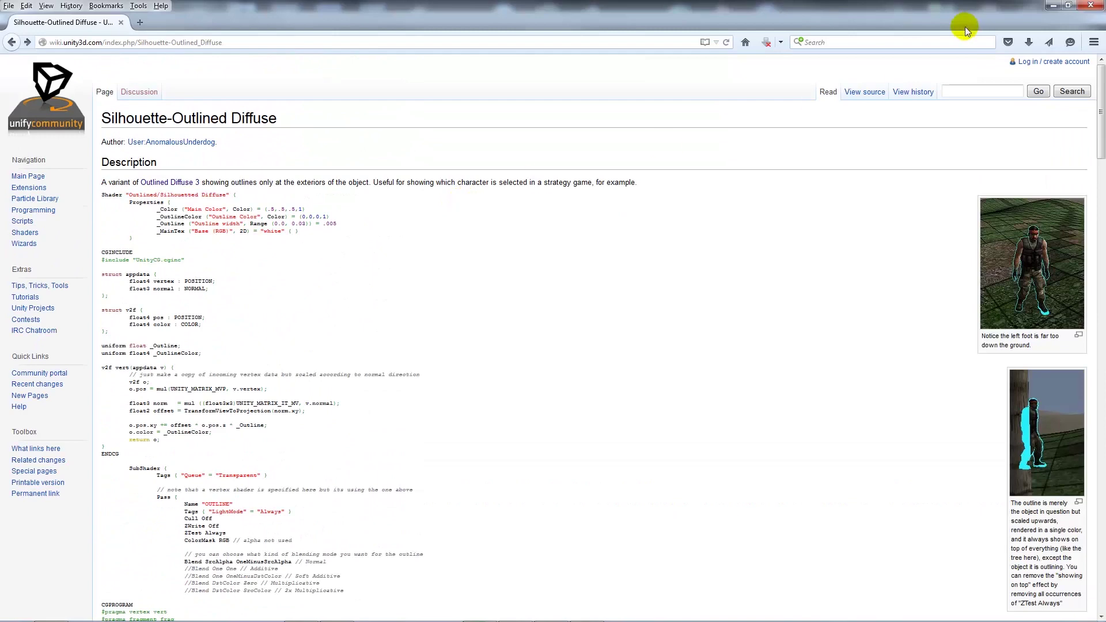
pyautogui.click(1052, 6)
pyautogui.click(596, 213)
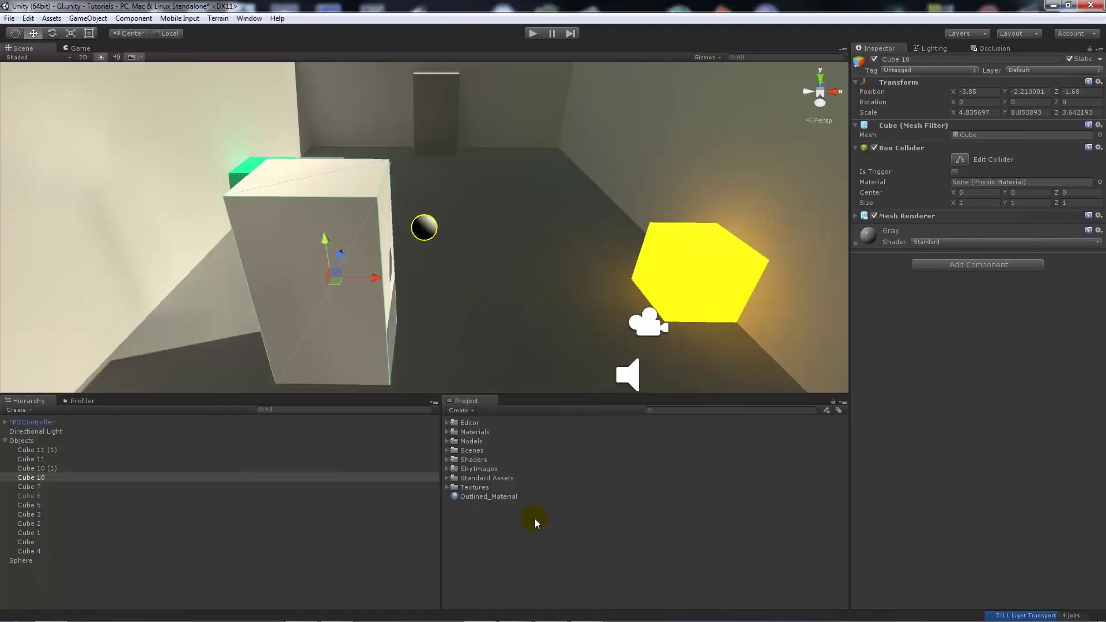
# - Clear the Cube 10 selection by clicking empty space in the Project panel
pyautogui.click(507, 565)
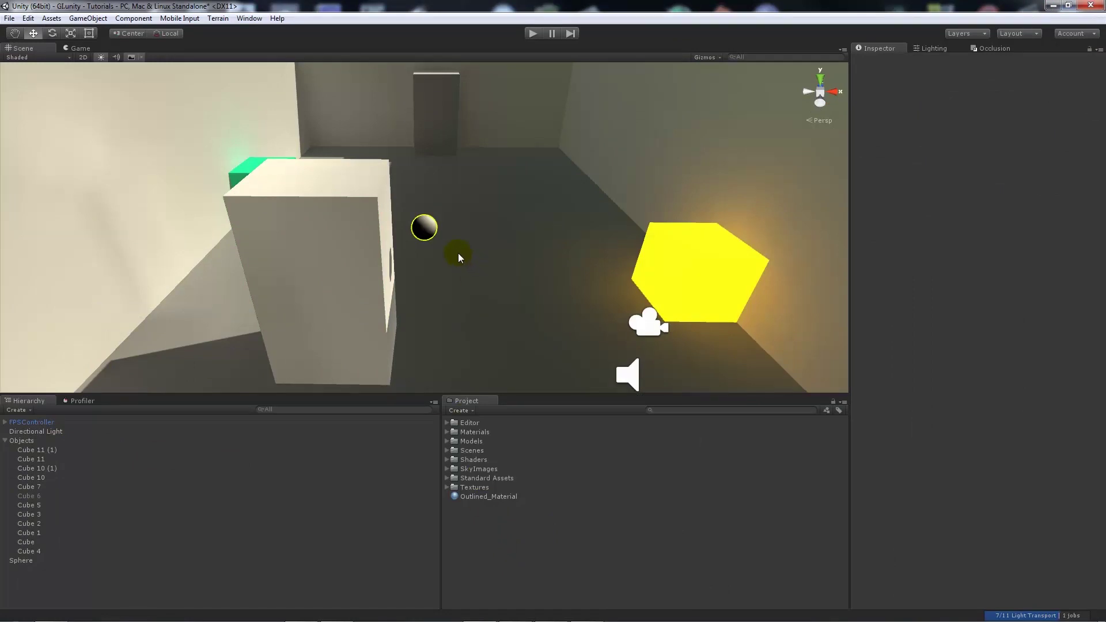